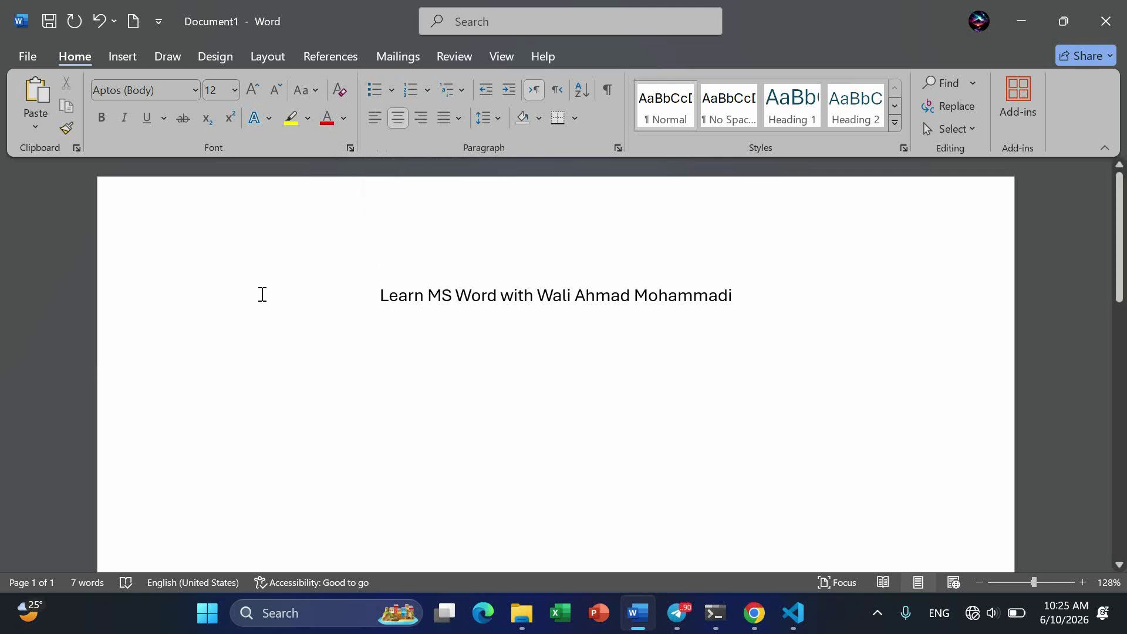
# - Add a left-aligned line "Word Ribbon or Tabs:" below the centred title and start a new paragraph
pyautogui.click(374, 125)
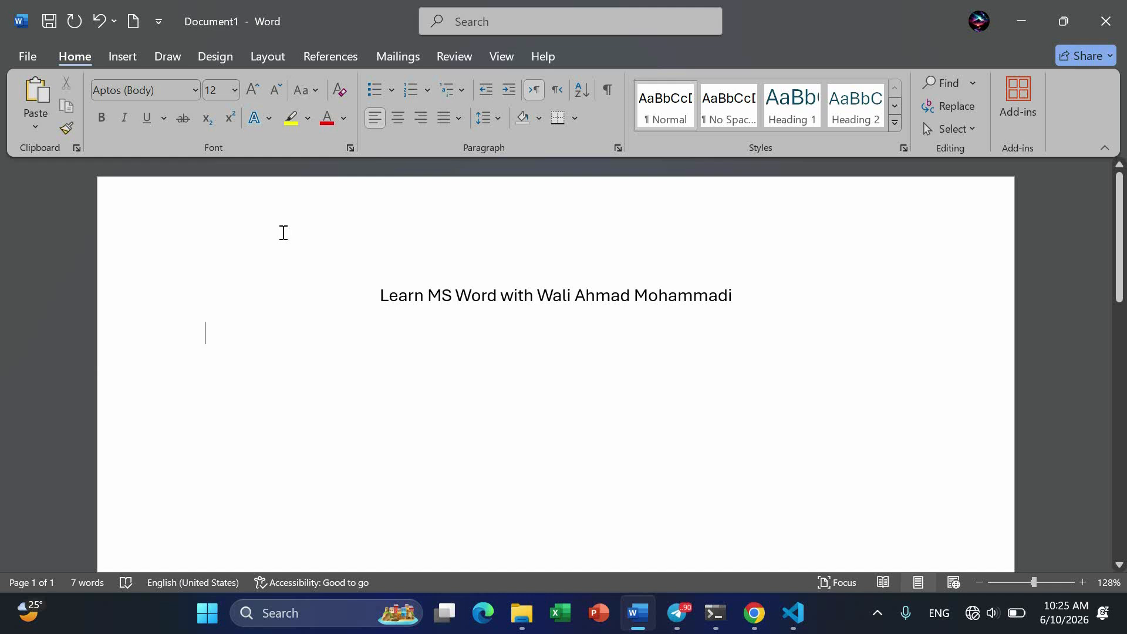
pyautogui.write('Word ')
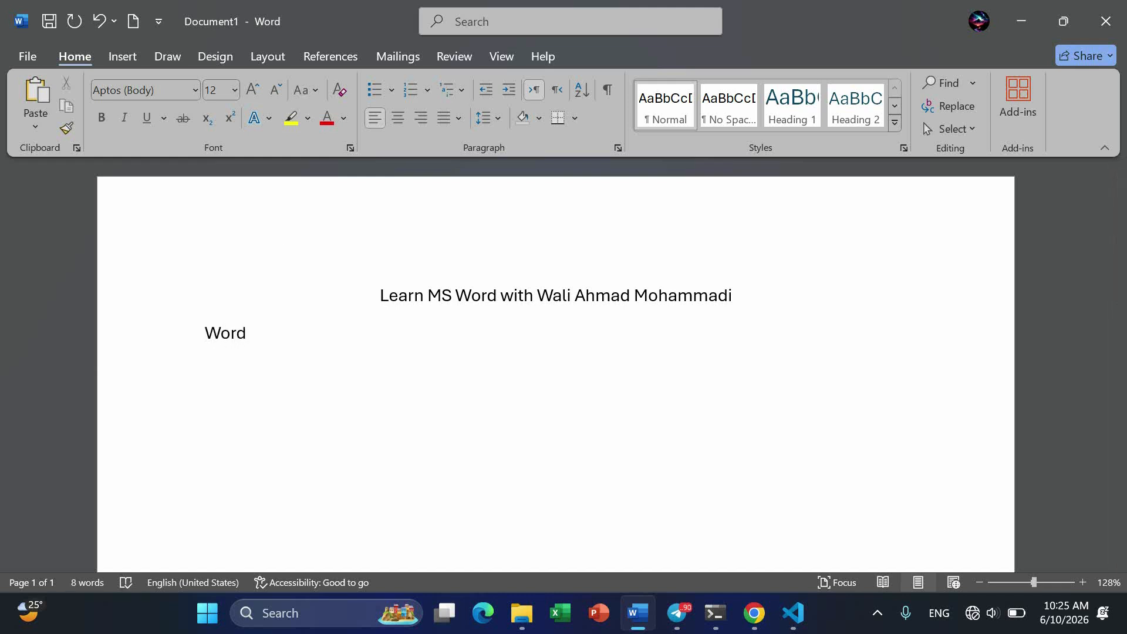
pyautogui.write('Ribbon or Ta')
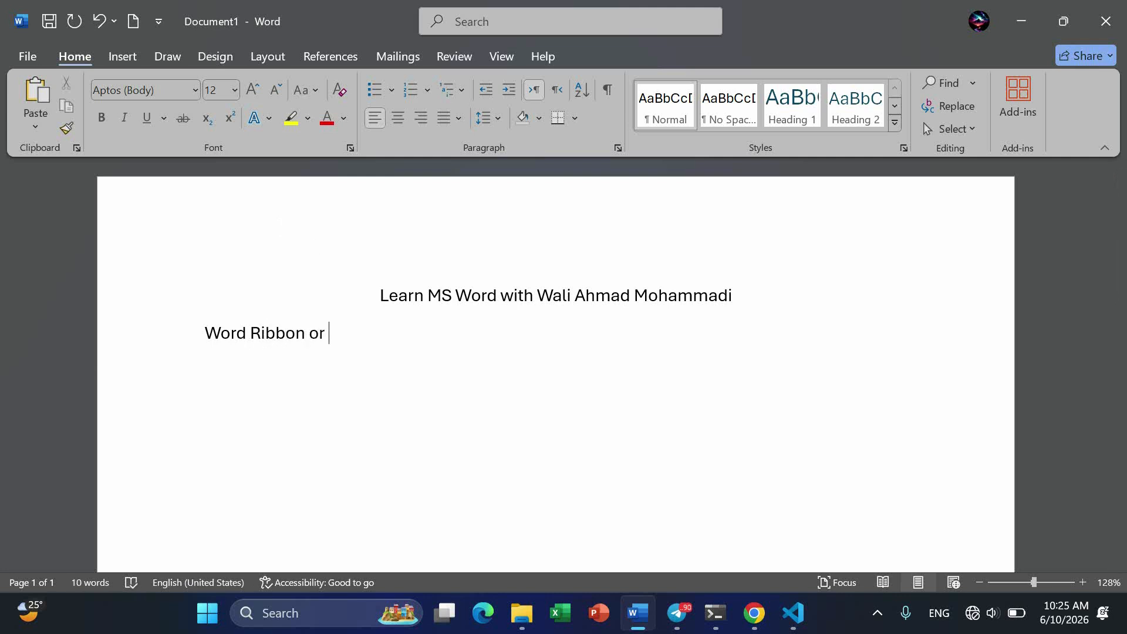
pyautogui.write('bs')
pyautogui.press('Return')
pyautogui.press('BackSpace')
pyautogui.write(':')
pyautogui.press('Return')
# - Start a bulleted list under "Word Ribbon or Tabs:" with the items File, Home and Insert
pyautogui.click(377, 93)
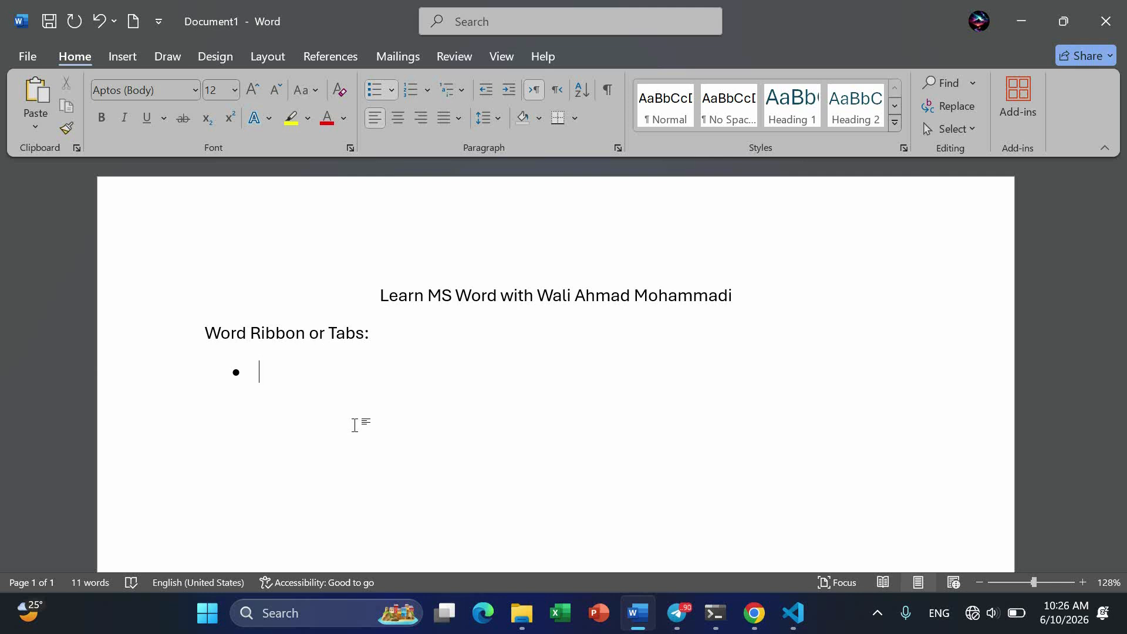
pyautogui.write('File')
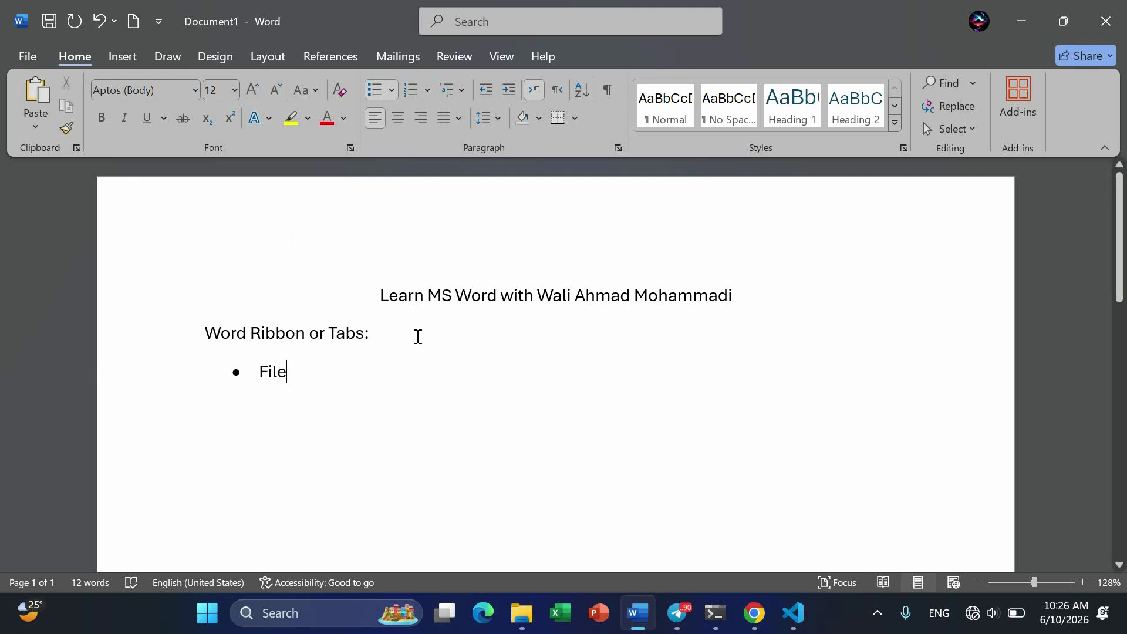
pyautogui.press('Return')
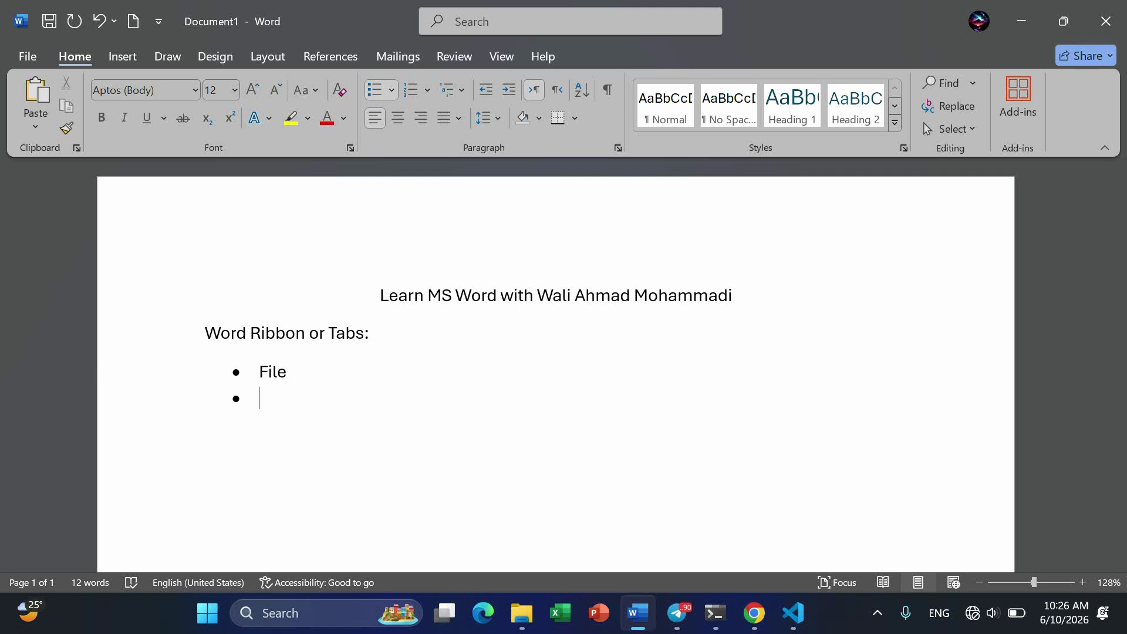
pyautogui.write('Home')
pyautogui.press('Return')
pyautogui.write('Inse')
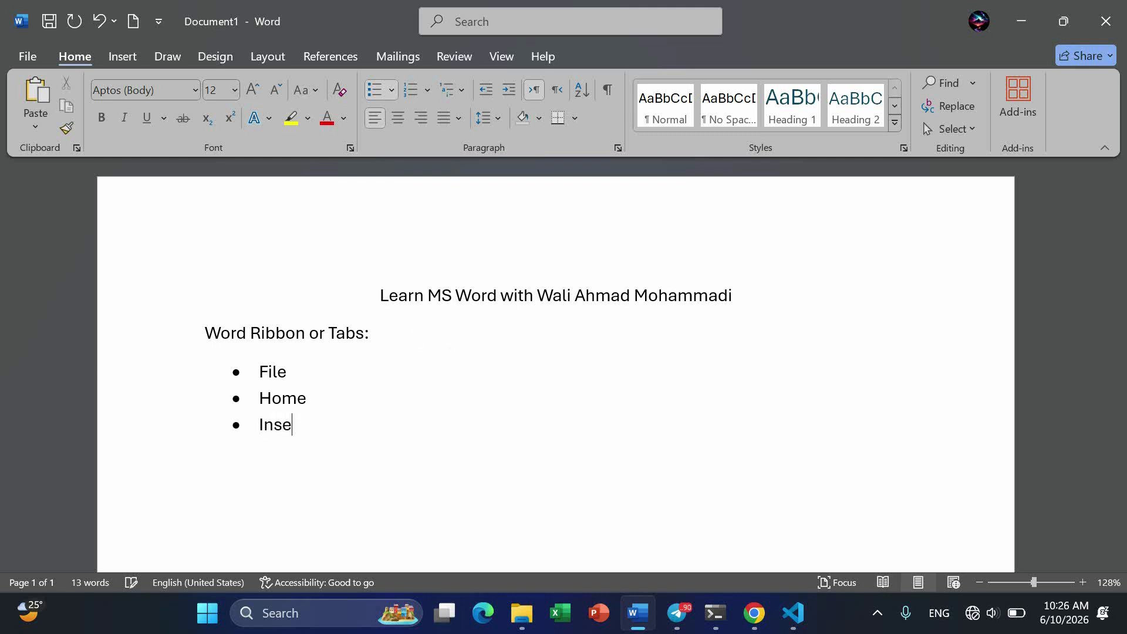
pyautogui.write('rt')
pyautogui.press('Return')
# - Continue the bulleted list with the items Draw, Design and Layout
pyautogui.write('d')
pyautogui.press('BackSpace')
pyautogui.write('Draw')
pyautogui.press('Return')
pyautogui.scroll(-2, 297, 355)
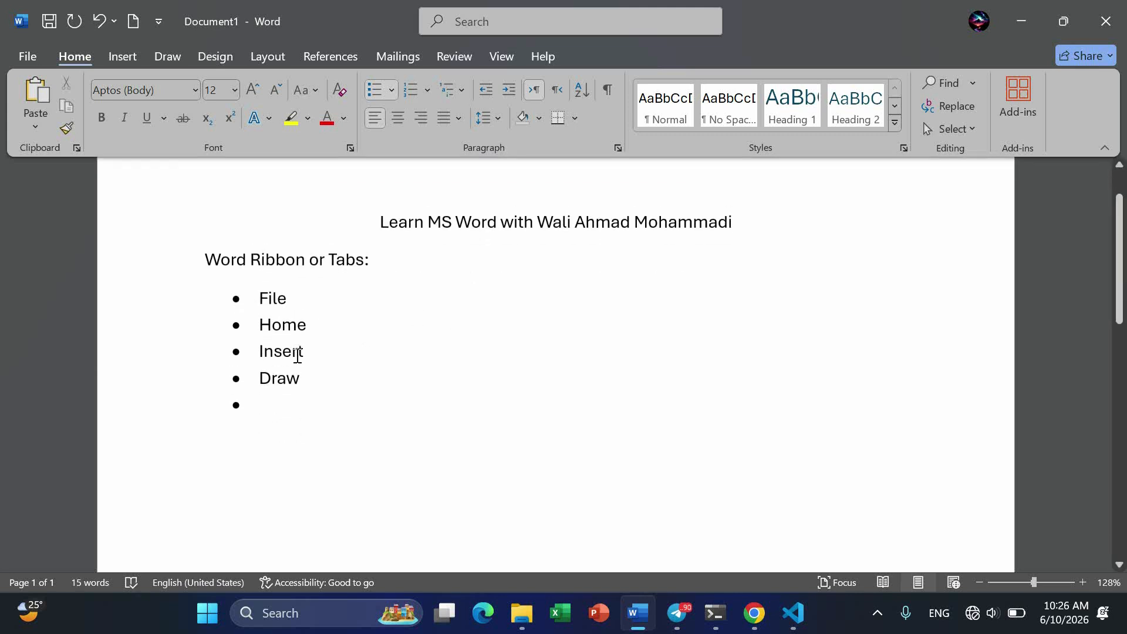
pyautogui.write('Design')
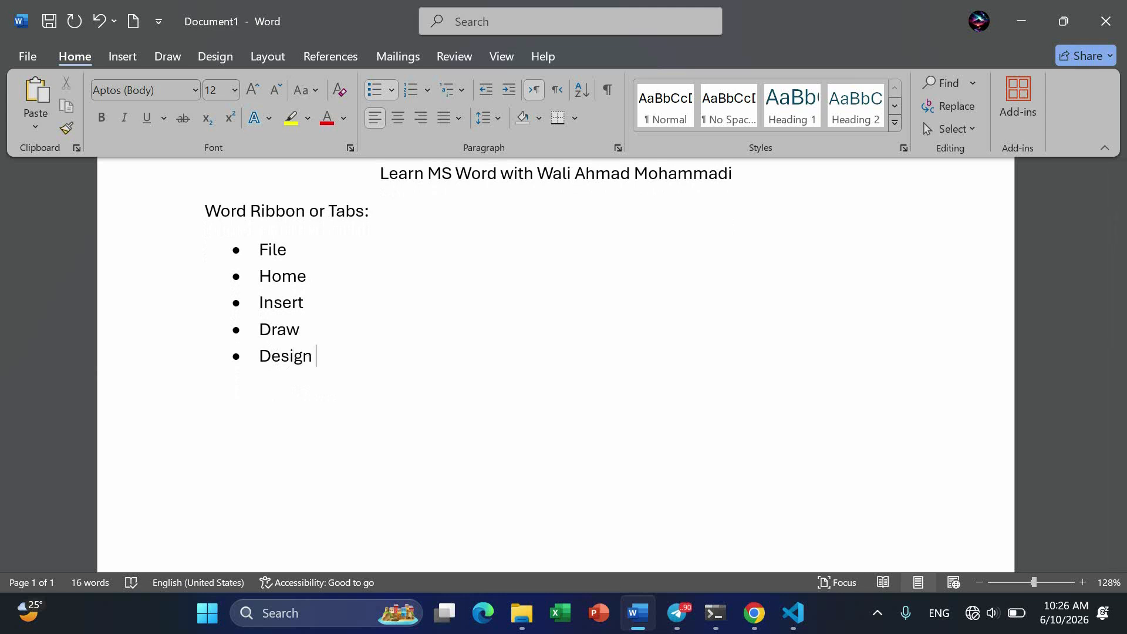
pyautogui.press('Return')
pyautogui.write('Layout')
pyautogui.press('Return')
# - Add References, Mailings and Review as the next items of the bulleted list
pyautogui.write('Re')
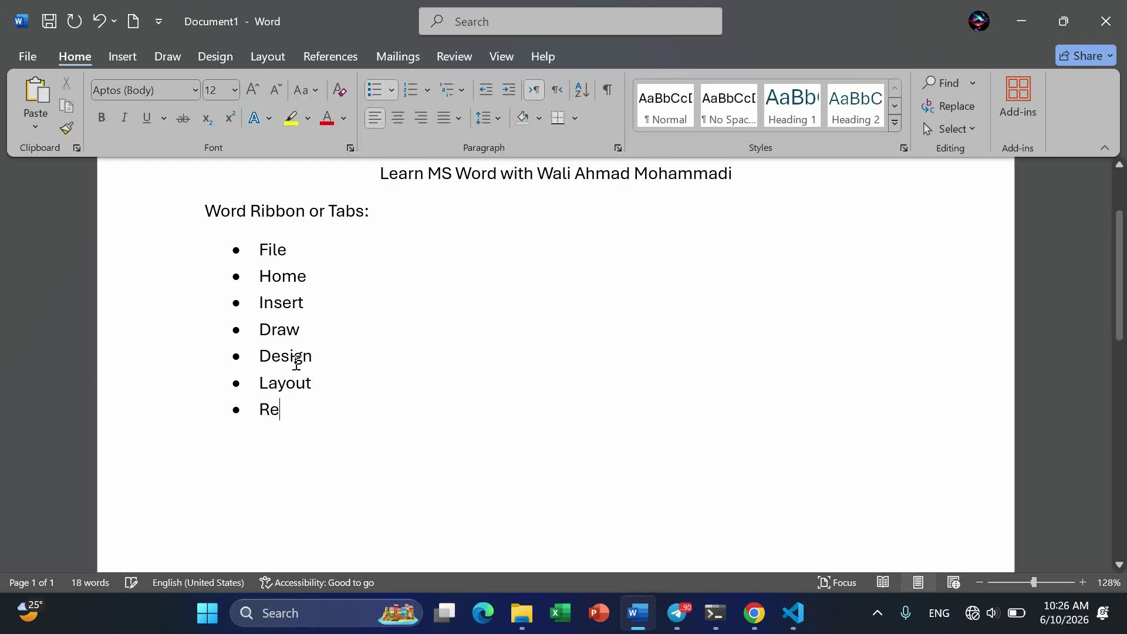
pyautogui.write('ference')
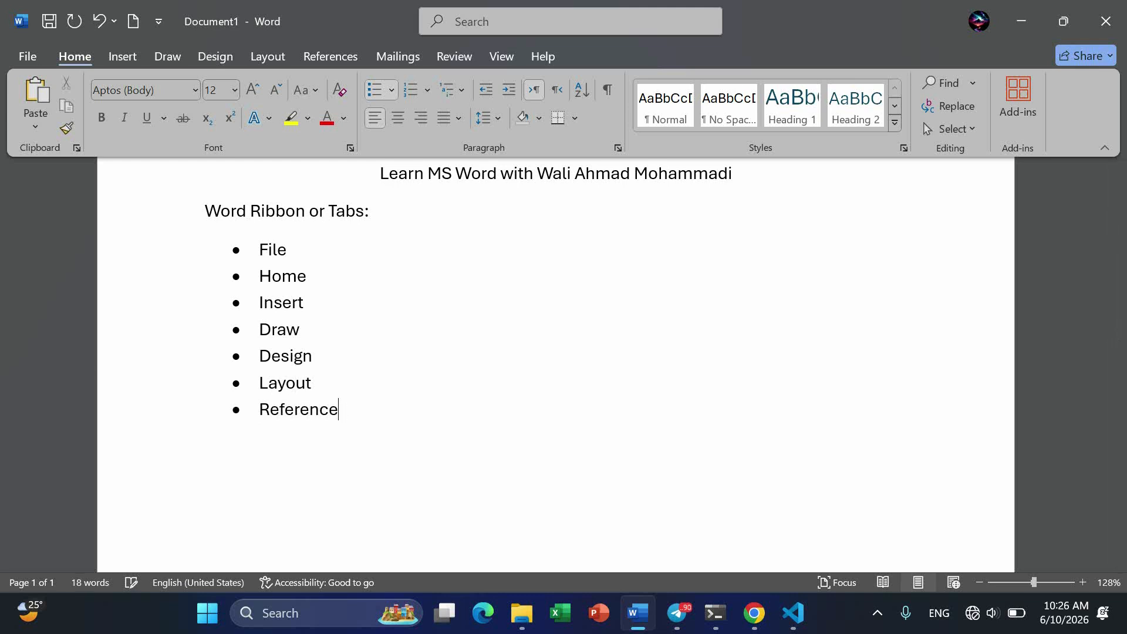
pyautogui.write('s')
pyautogui.press('Return')
pyautogui.write('Mailings')
pyautogui.press('Return')
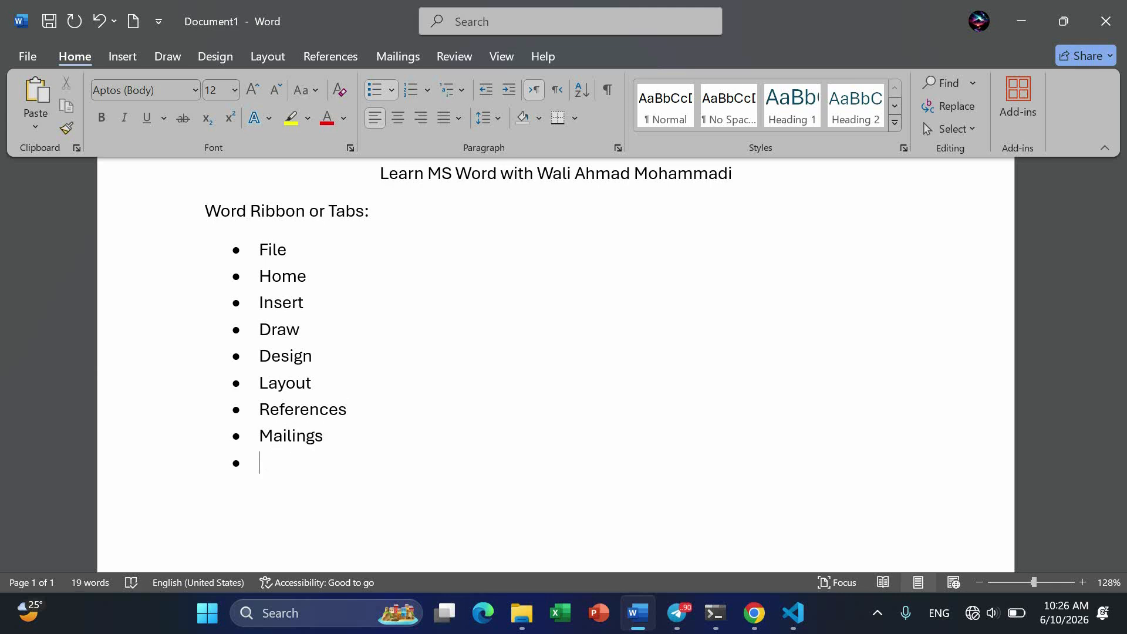
pyautogui.write('Review')
pyautogui.press('Return')
# - Complete the bulleted list with View and Help, and end the list with a plain paragraph
pyautogui.write('View')
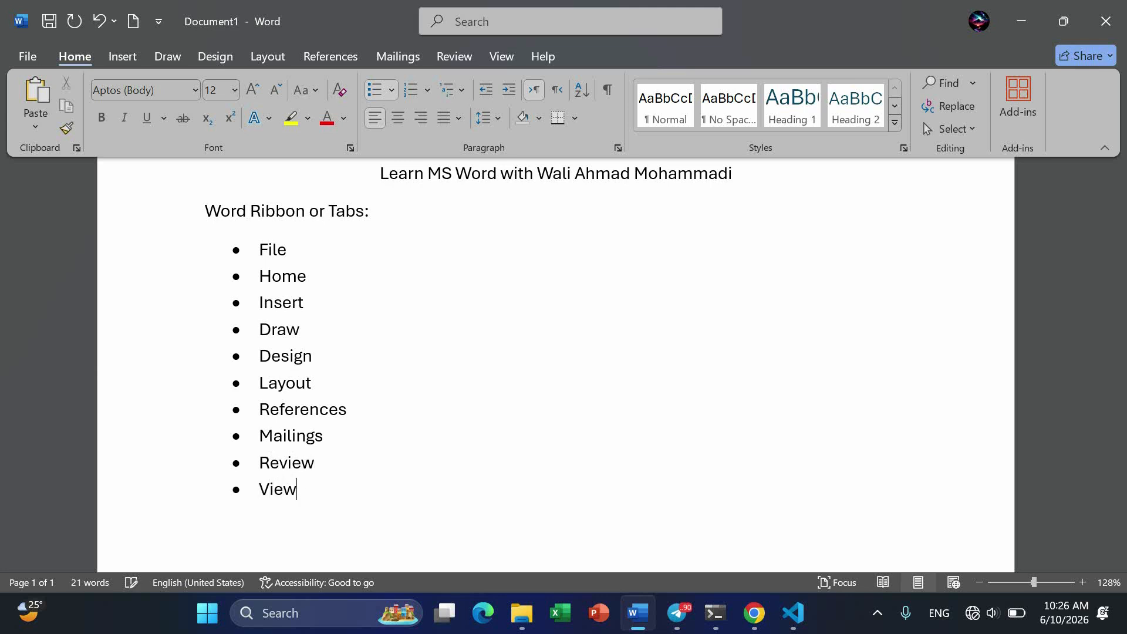
pyautogui.press('Return')
pyautogui.write('Hlep')
pyautogui.press('BackSpace')
pyautogui.press('BackSpace')
pyautogui.press('BackSpace')
pyautogui.write('elo')
pyautogui.press('BackSpace')
pyautogui.write('p')
pyautogui.press('Return')
pyautogui.press('Return')
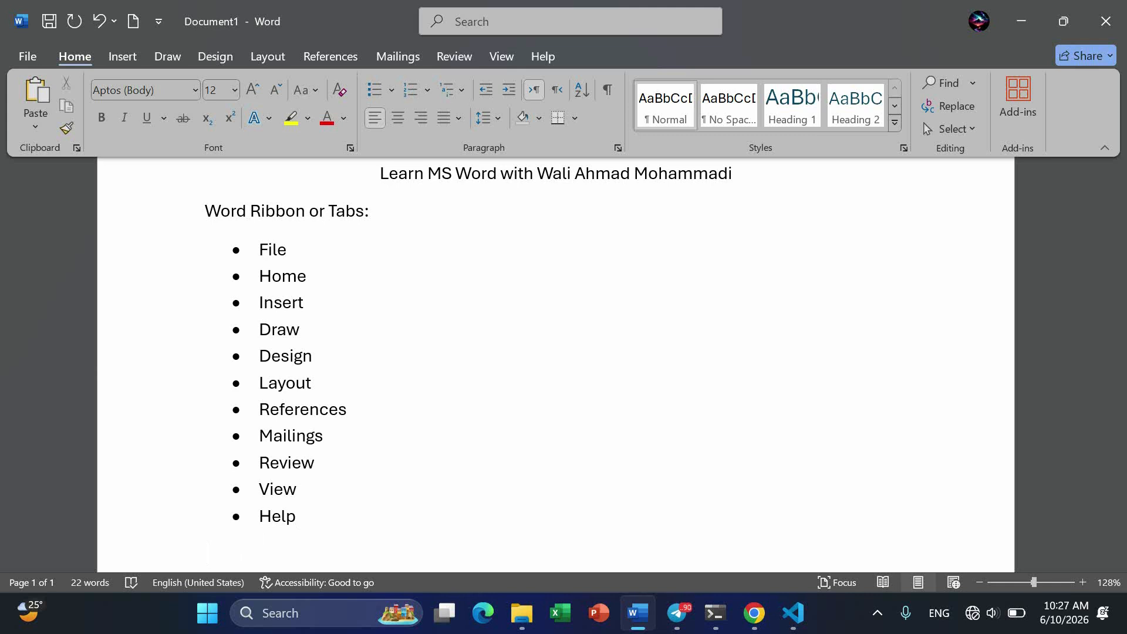
# - Generate one paragraph of sample text below the list with =rand(1)
pyautogui.scroll(-1, 323, 520)
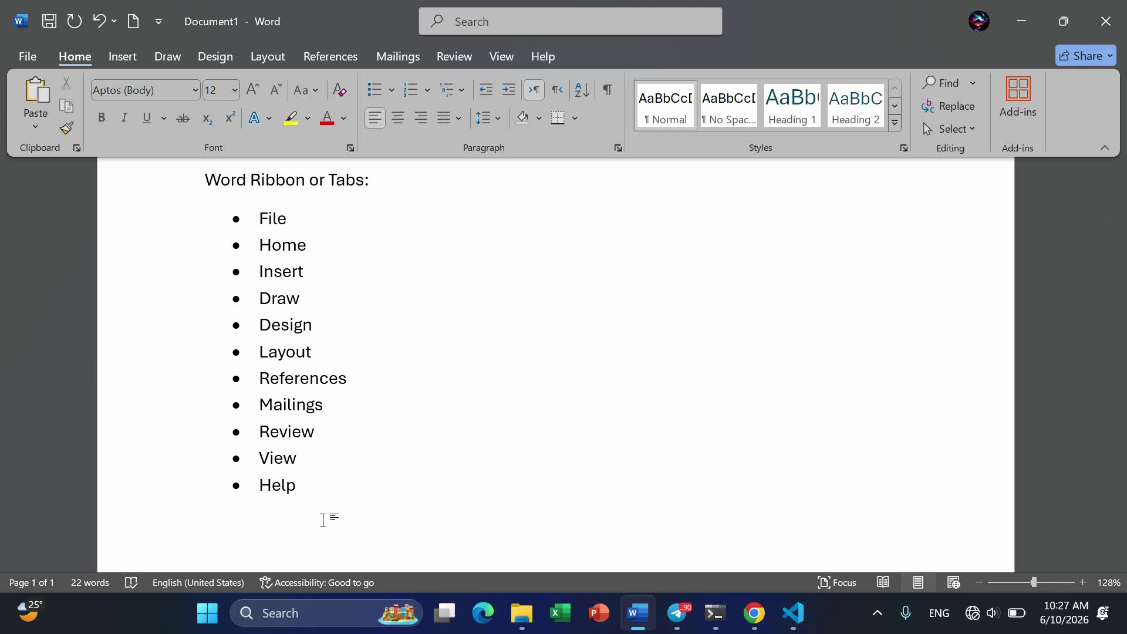
pyautogui.write('+')
pyautogui.press('BackSpace')
pyautogui.write('=rand(10')
pyautogui.press('BackSpace')
pyautogui.write(')')
pyautogui.press('Return')
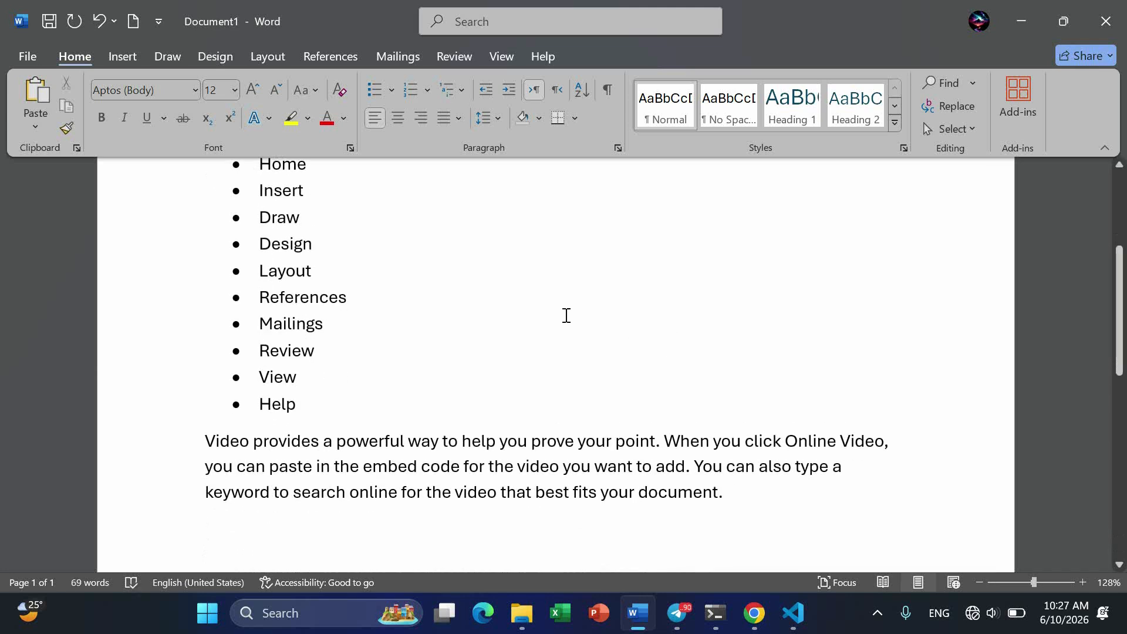
# - Add second-level bullets Clipboard, Font and Paragraph under the Home item
pyautogui.scroll(2, 566, 315)
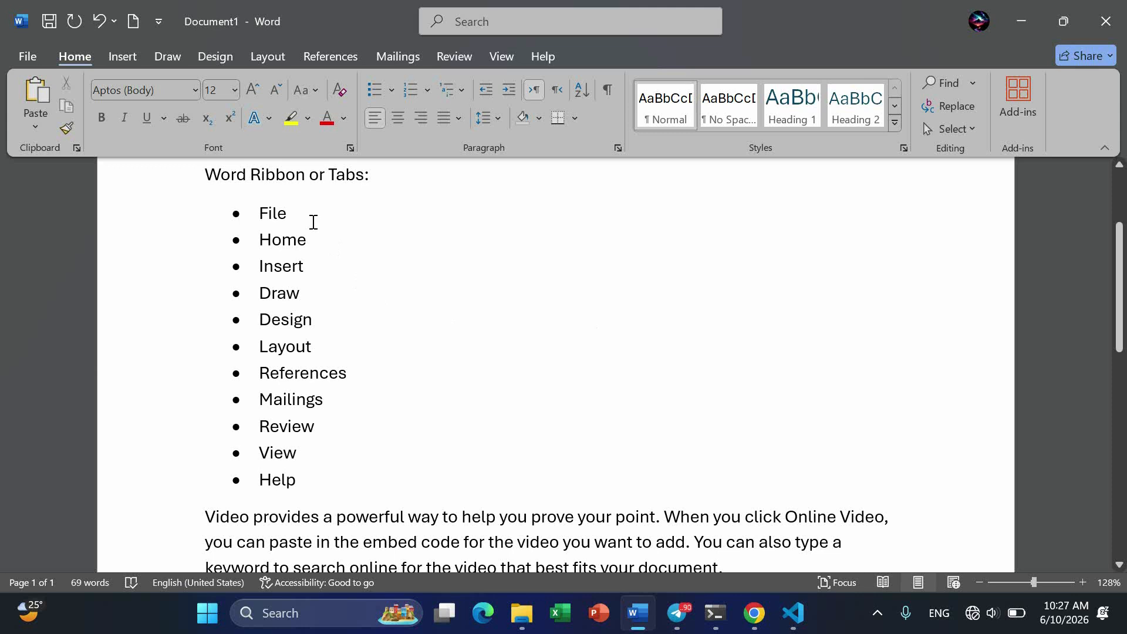
pyautogui.click(330, 244)
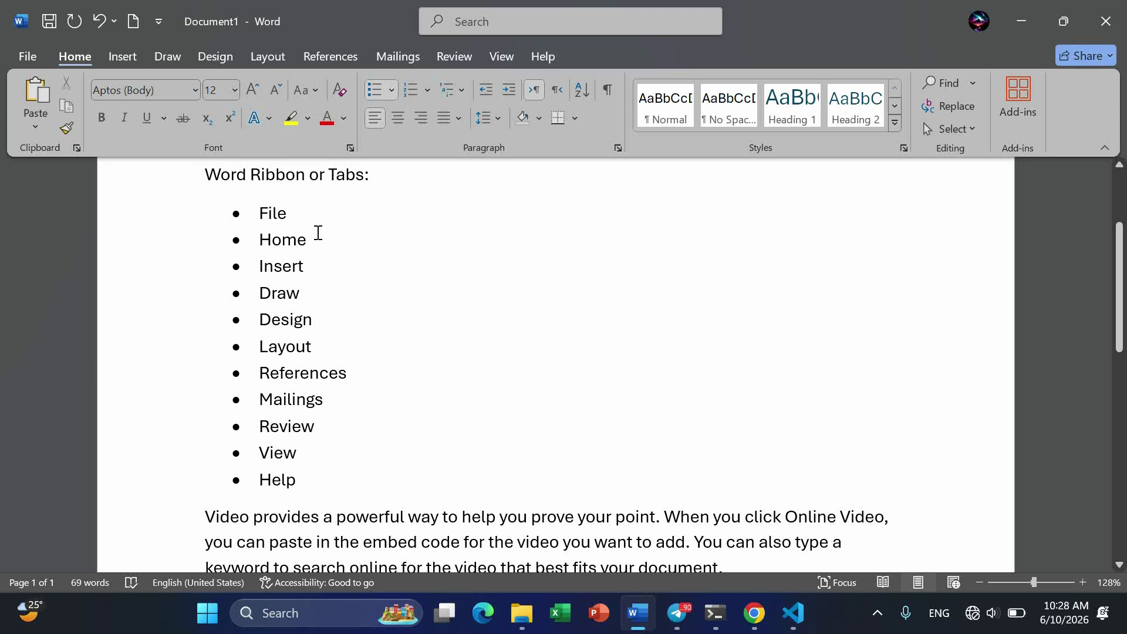
pyautogui.press('Return')
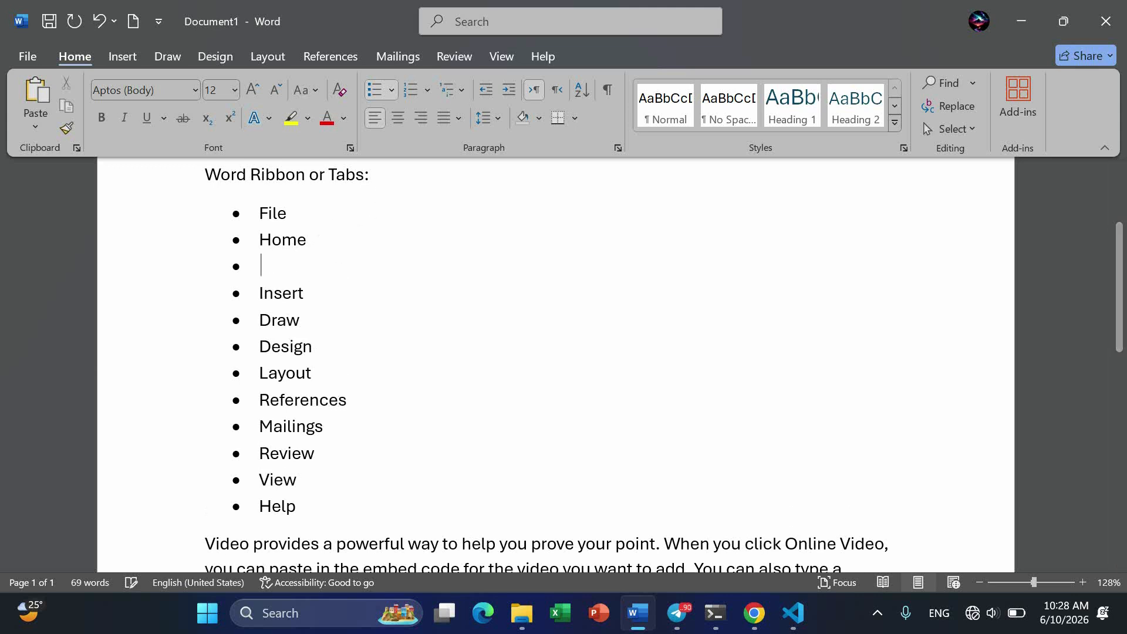
pyautogui.press('Tab')
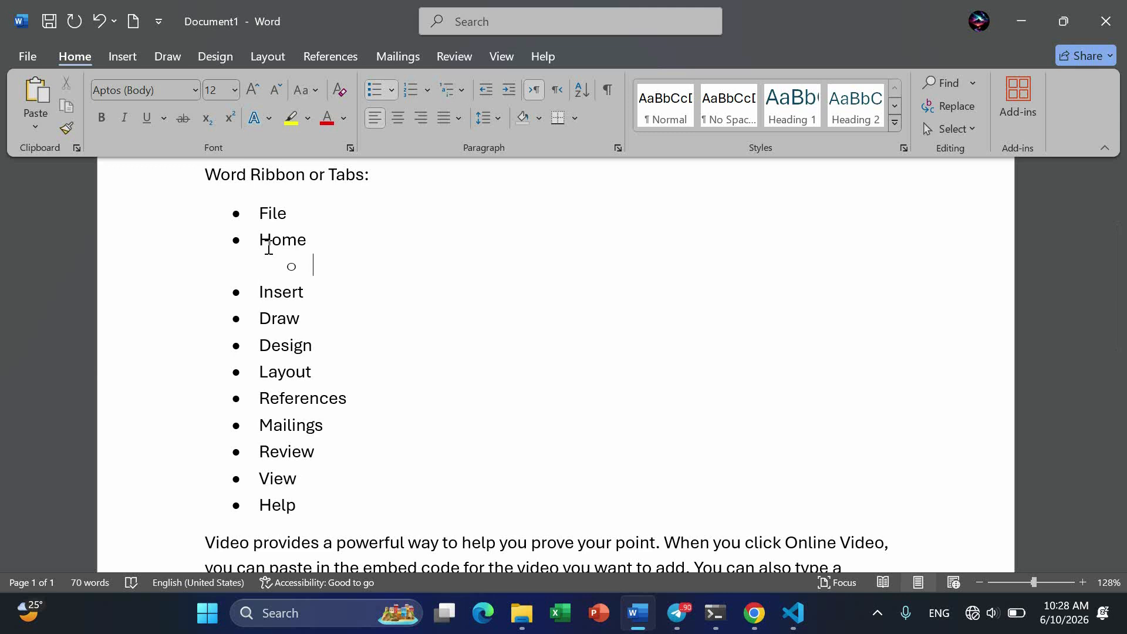
pyautogui.write('Clipboard')
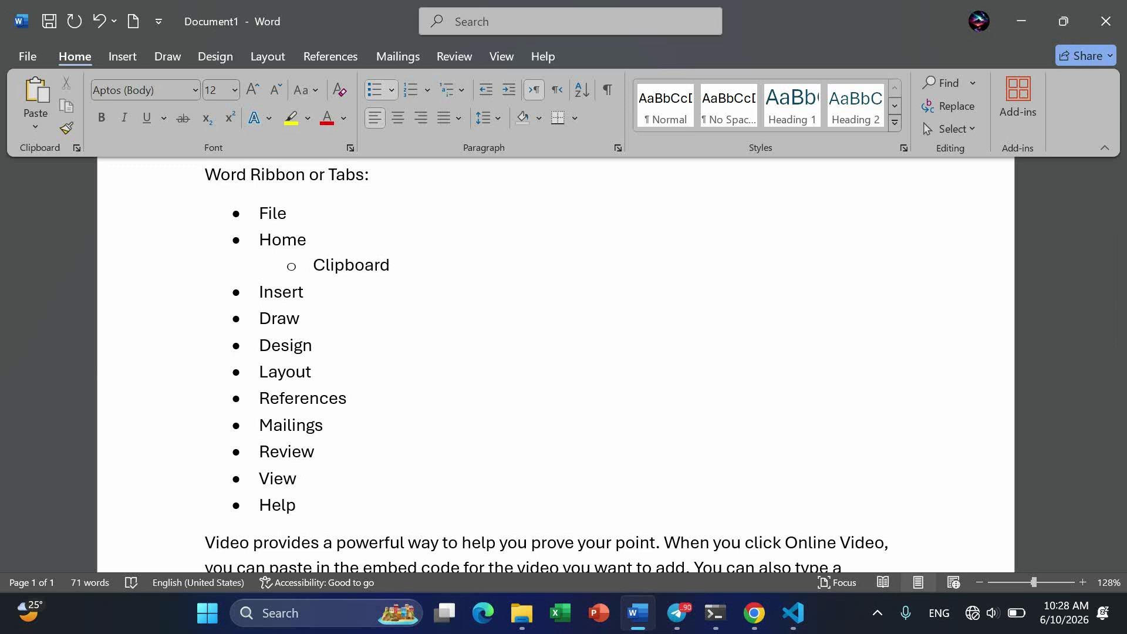
pyautogui.press('Return')
pyautogui.write('Font')
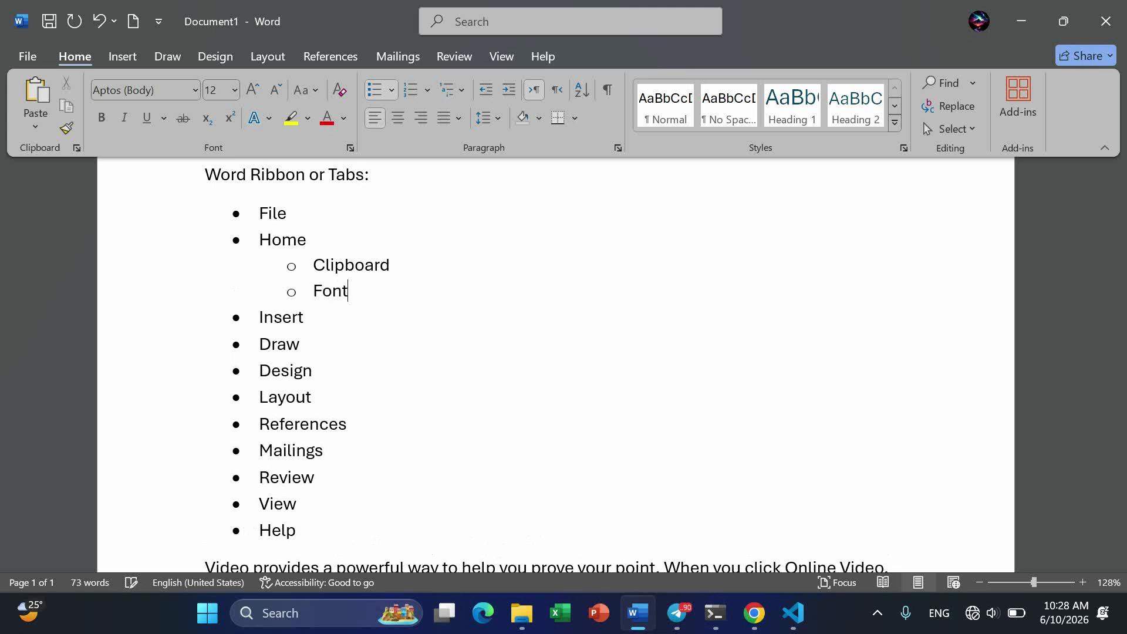
pyautogui.press('Return')
pyautogui.write('P')
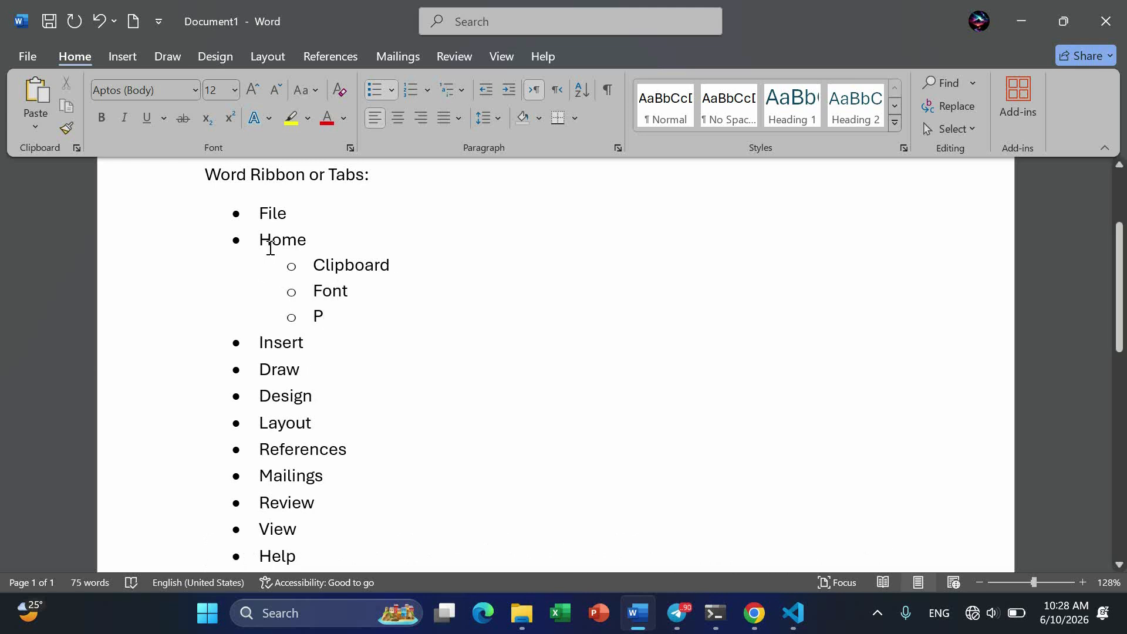
pyautogui.write('aragraph')
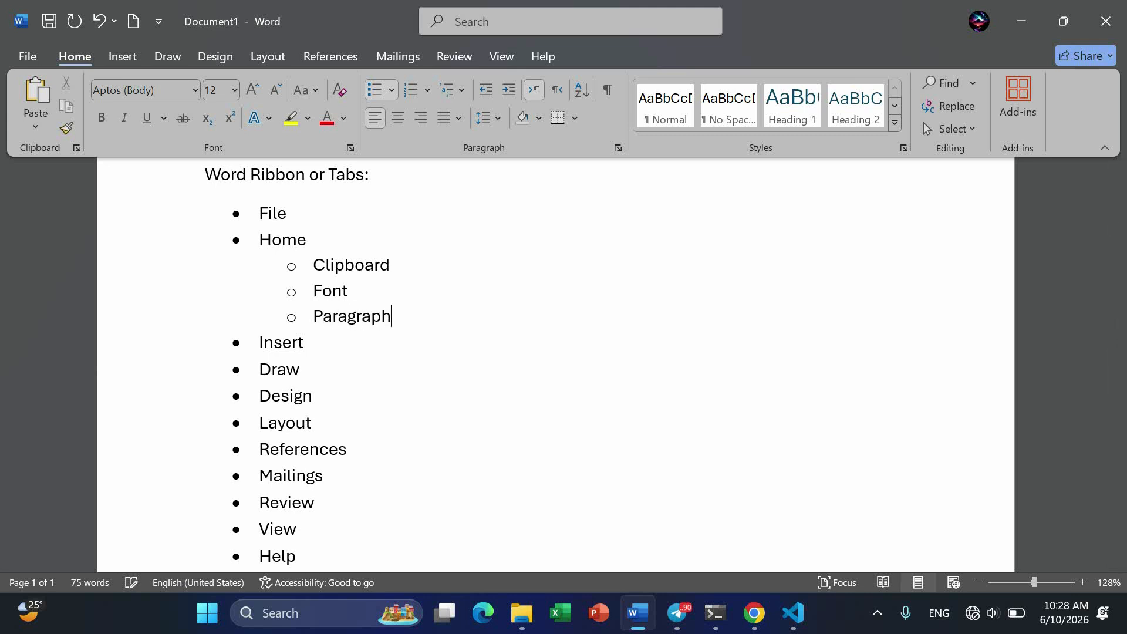
# - Extend the second-level bullets under Home with Styles, Editing and Add-ins
pyautogui.press('Return')
pyautogui.write('Styles')
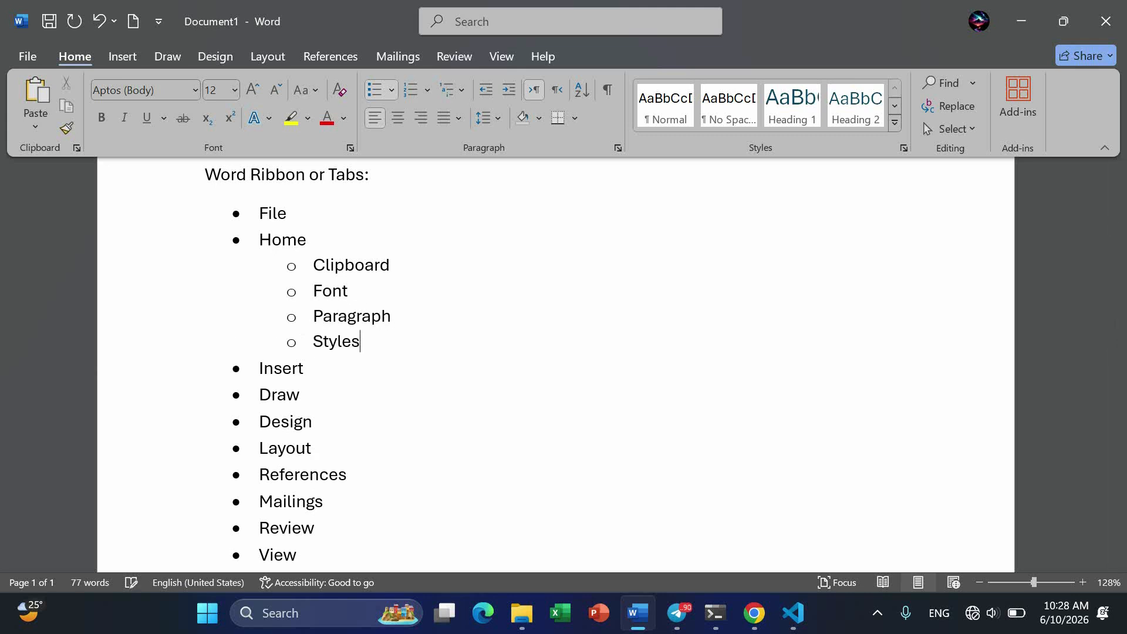
pyautogui.press('Return')
pyautogui.write('Edi')
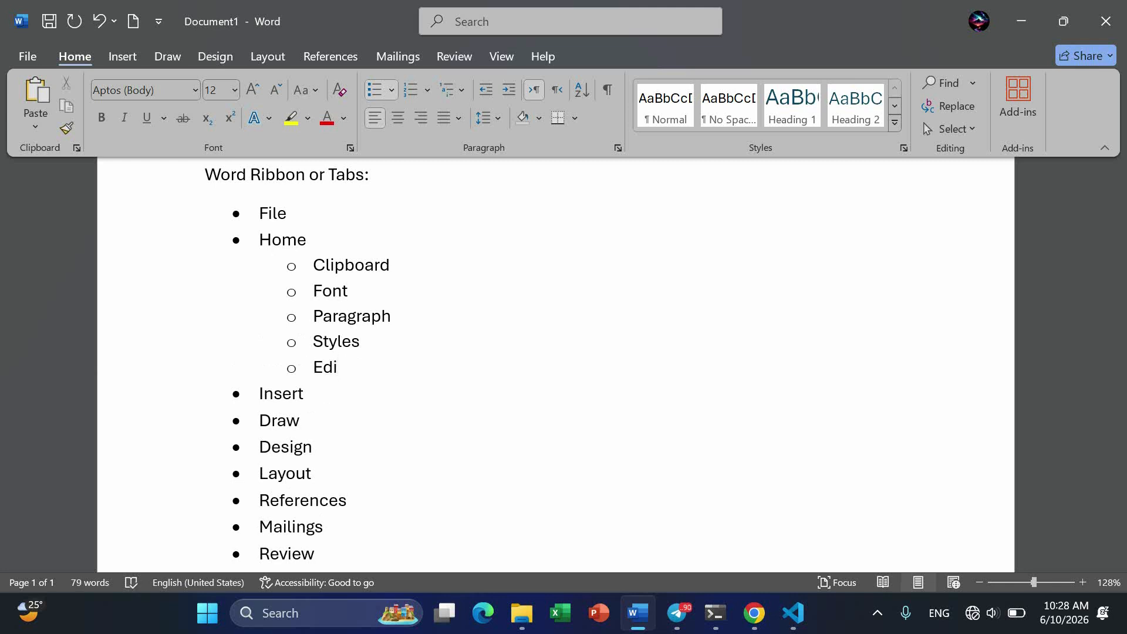
pyautogui.write('ing')
pyautogui.press('Return')
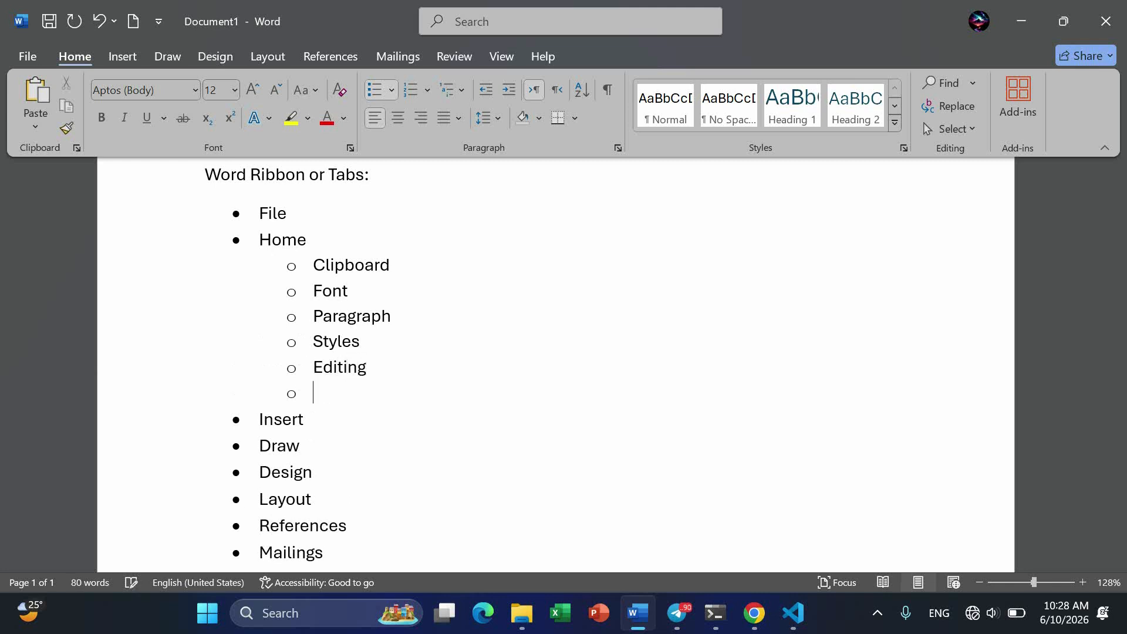
pyautogui.write('Add-ins')
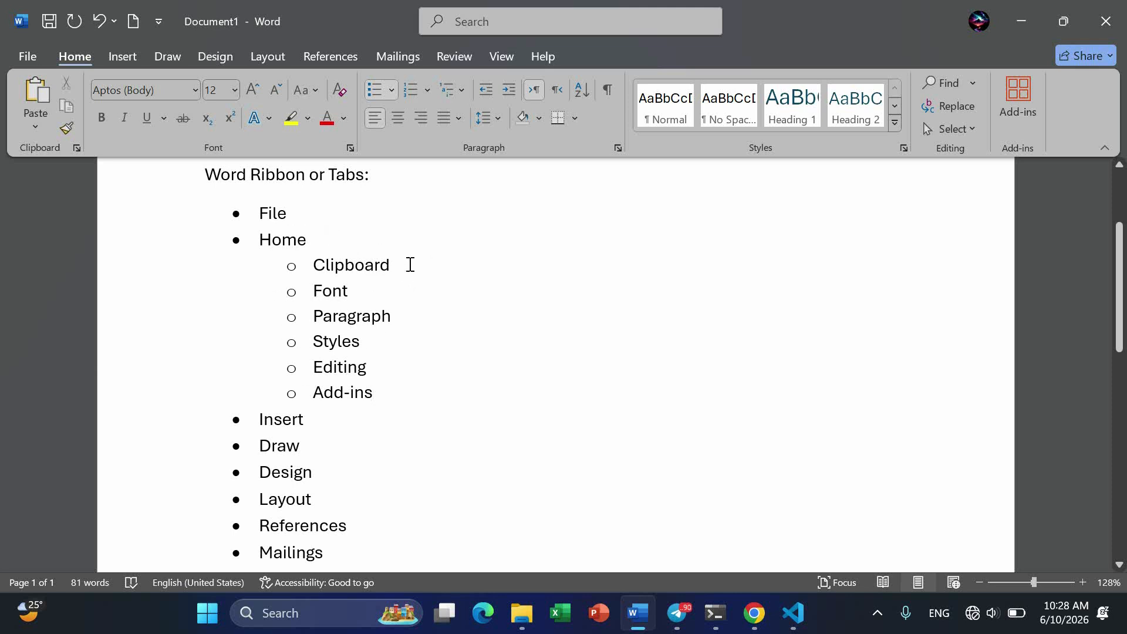
pyautogui.moveTo(402, 263); pyautogui.dragTo(318, 396)
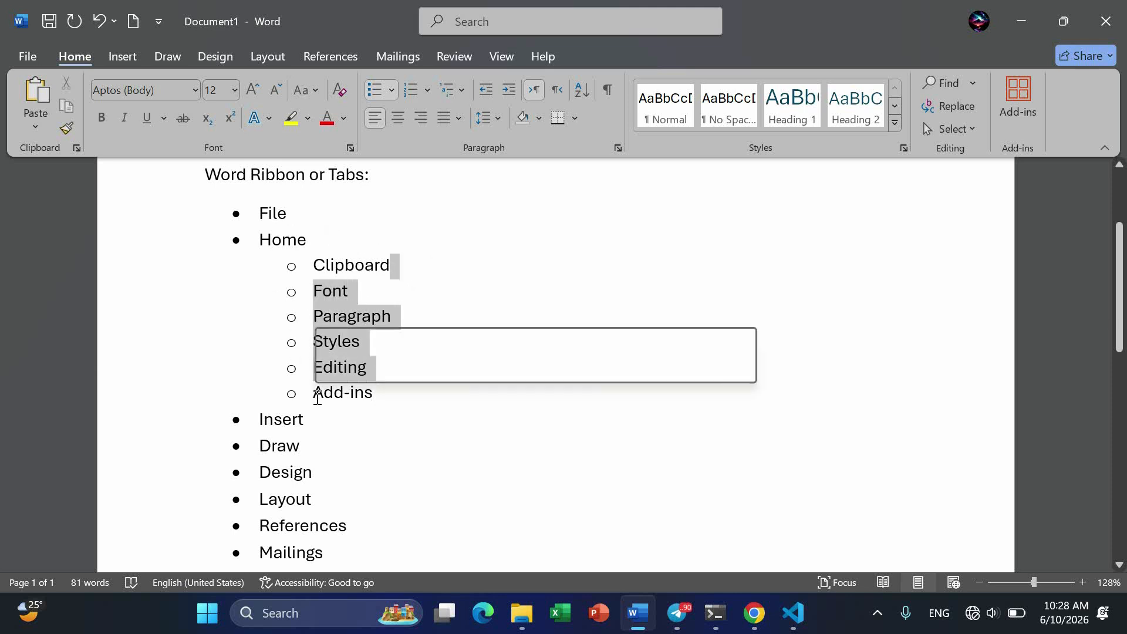
pyautogui.click(408, 281)
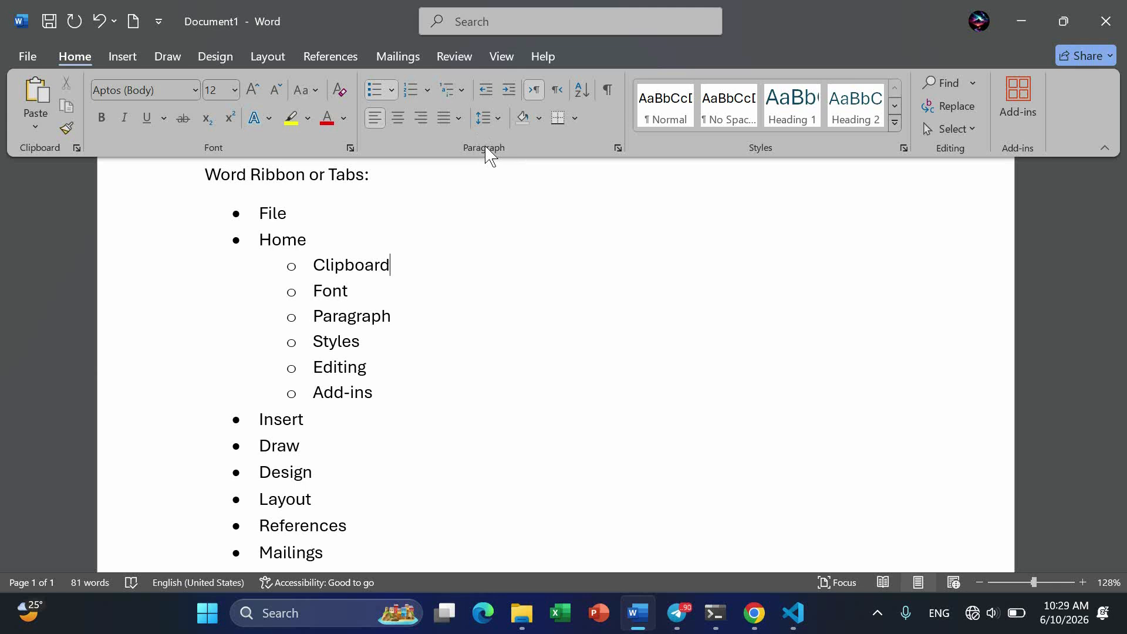
# - Add third-level bullets Bold and Underline under the Font sub-item
pyautogui.click(355, 292)
pyautogui.press('Return')
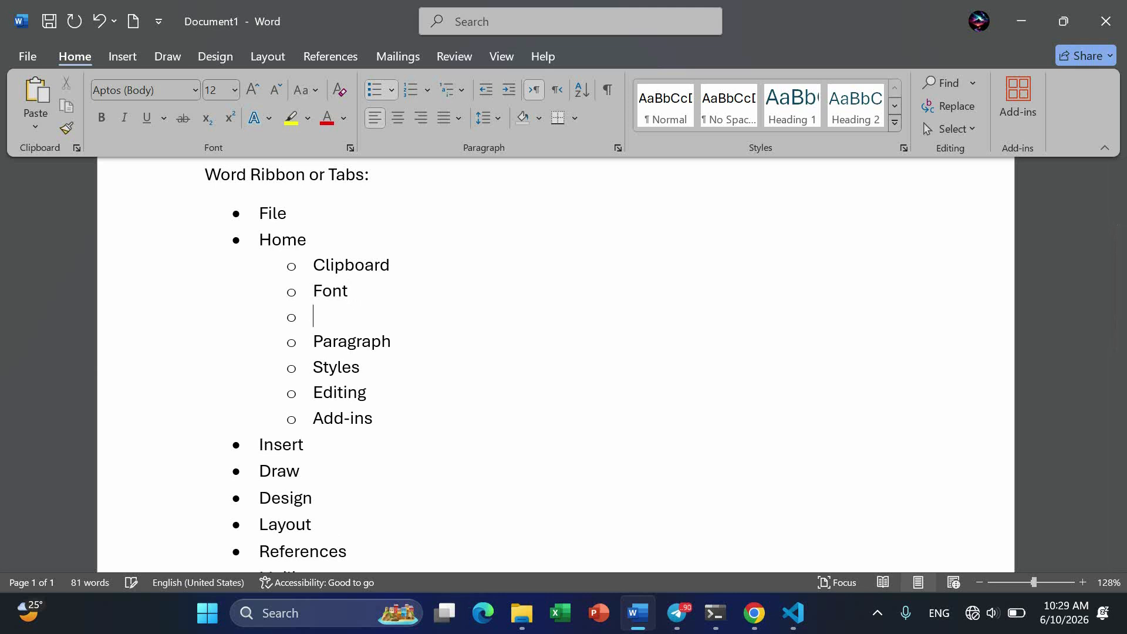
pyautogui.press('Tab')
pyautogui.write('Bold')
pyautogui.press('Return')
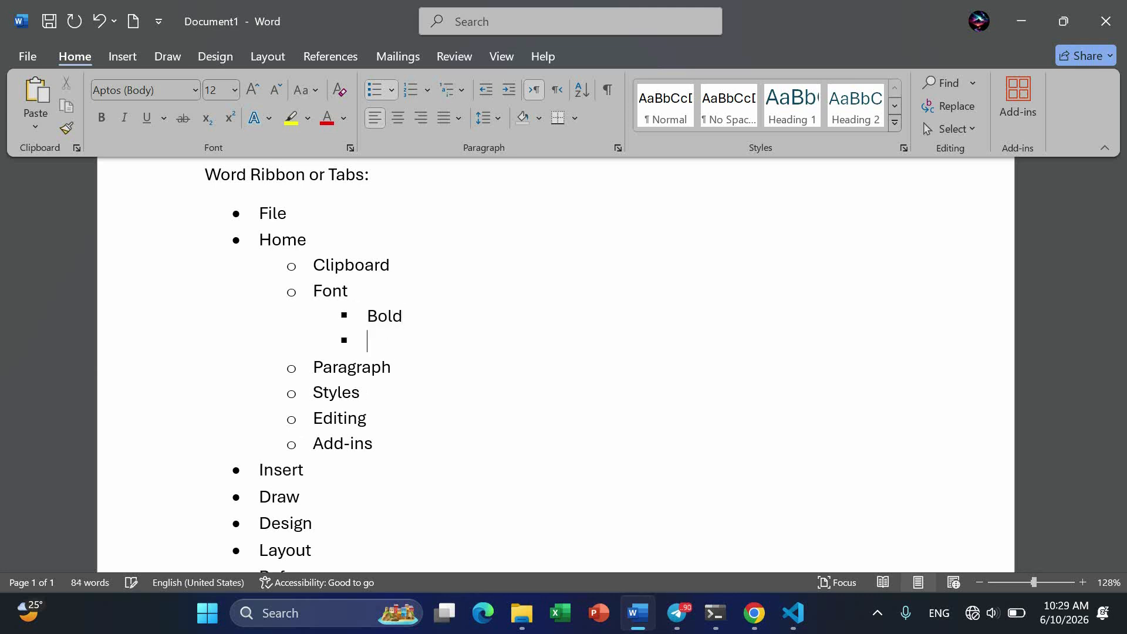
pyautogui.write('I')
pyautogui.write('Underline')
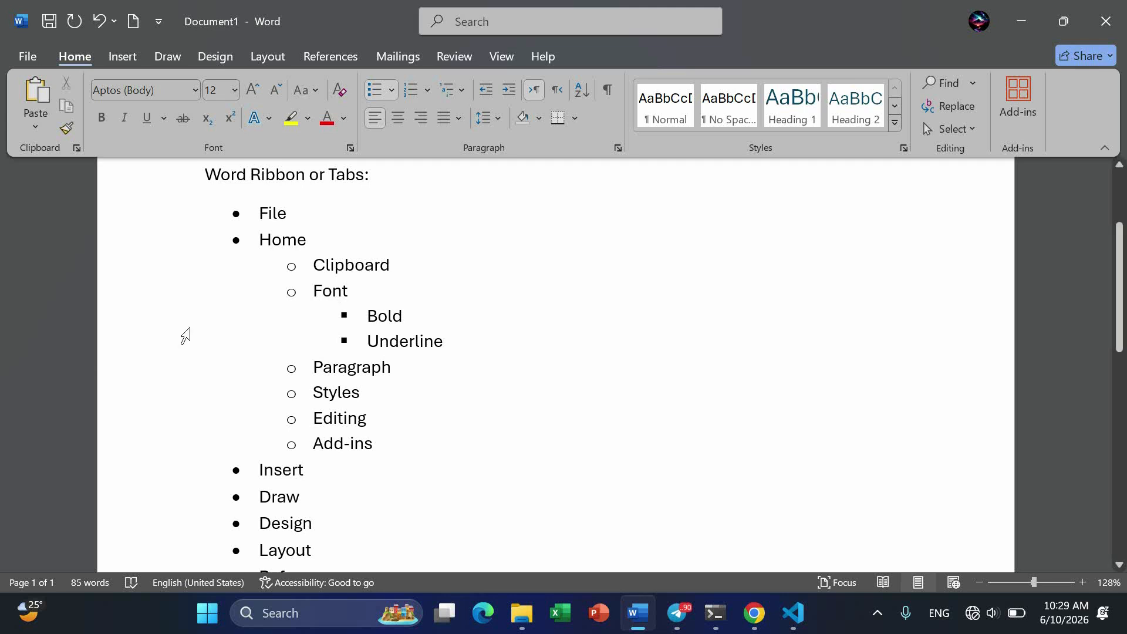
pyautogui.scroll(-4, 399, 397)
pyautogui.scroll(4, 403, 399)
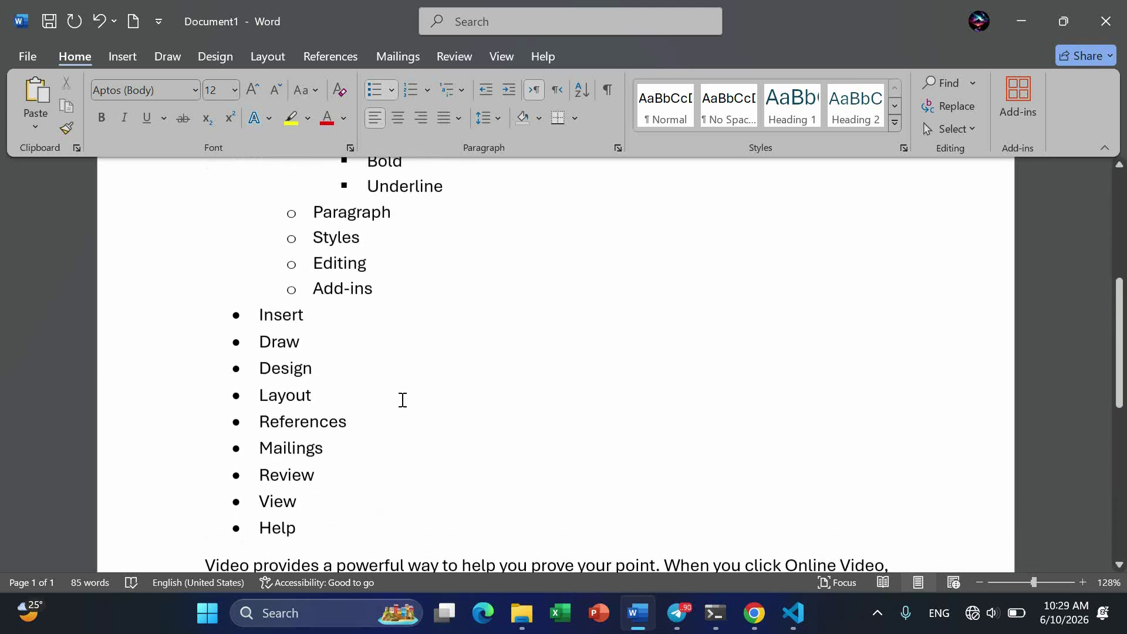
# - Change the first-level bullets of the ribbon tab list to the pink cloud picture bullet from the Bullet Library
pyautogui.scroll(-1, 403, 400)
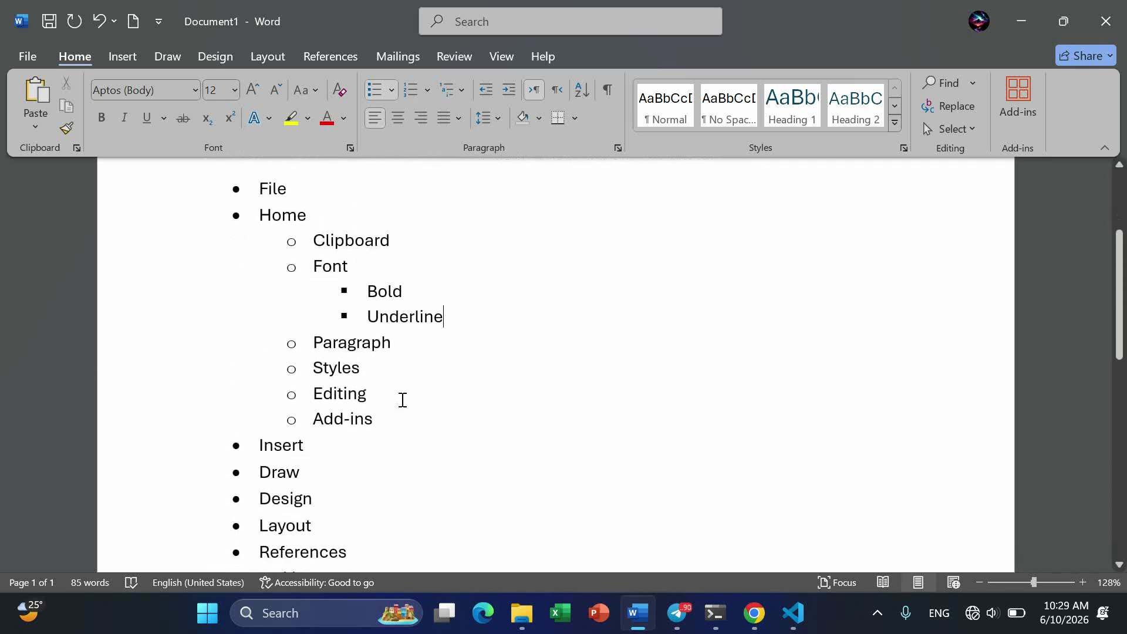
pyautogui.keyDown('ctrl'); pyautogui.scroll(-3, 402, 400); pyautogui.keyUp('ctrl')
pyautogui.scroll(-1, 402, 400)
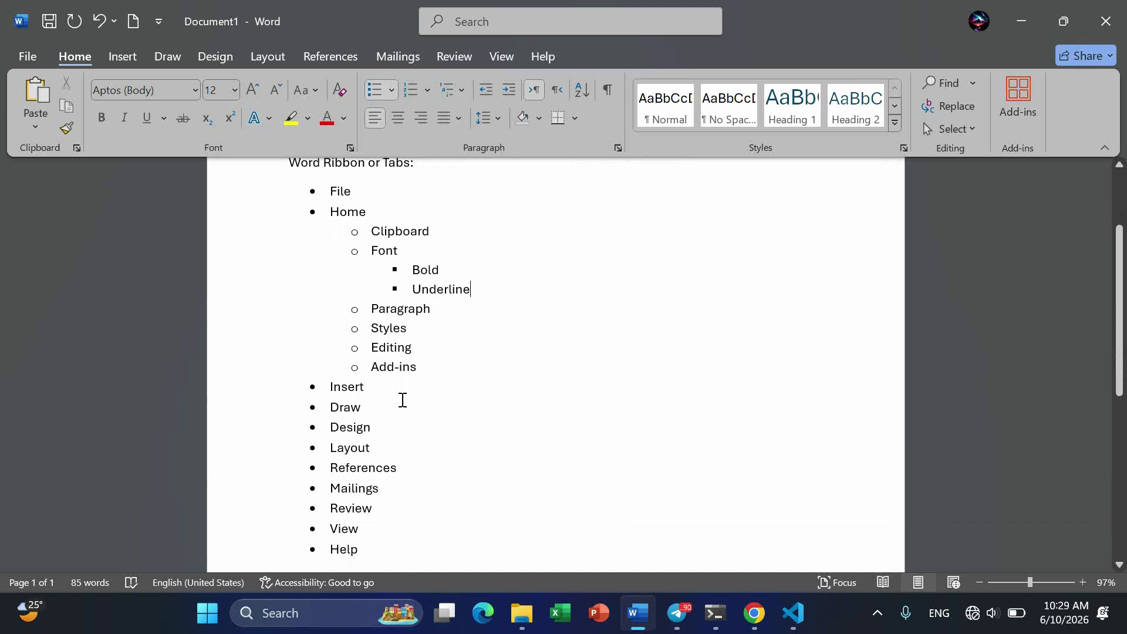
pyautogui.click(393, 91)
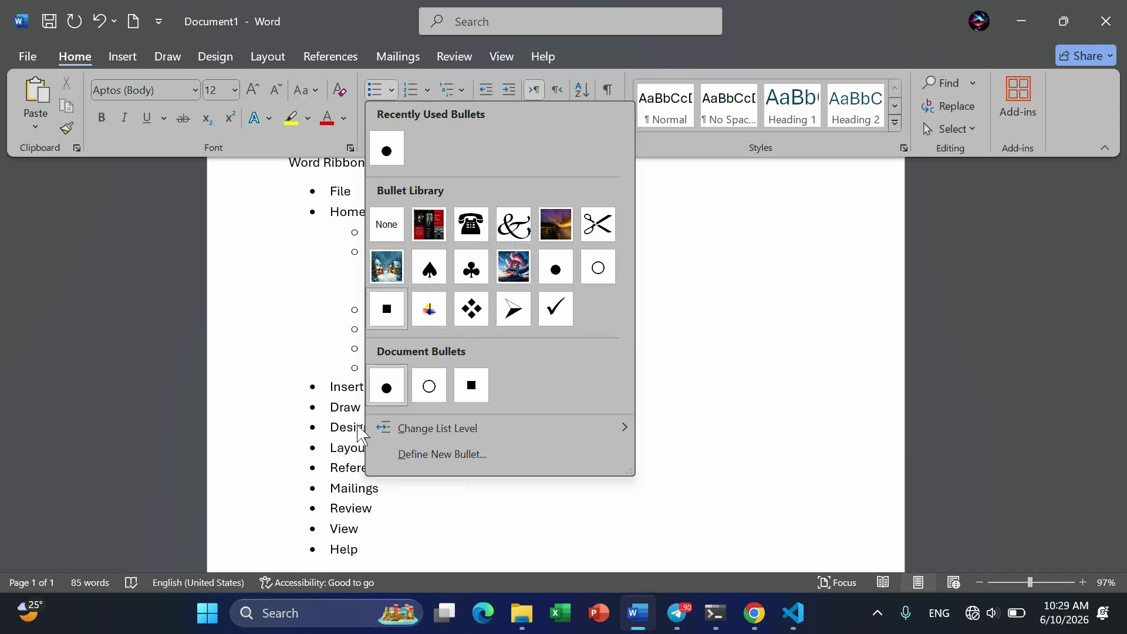
pyautogui.click(314, 429)
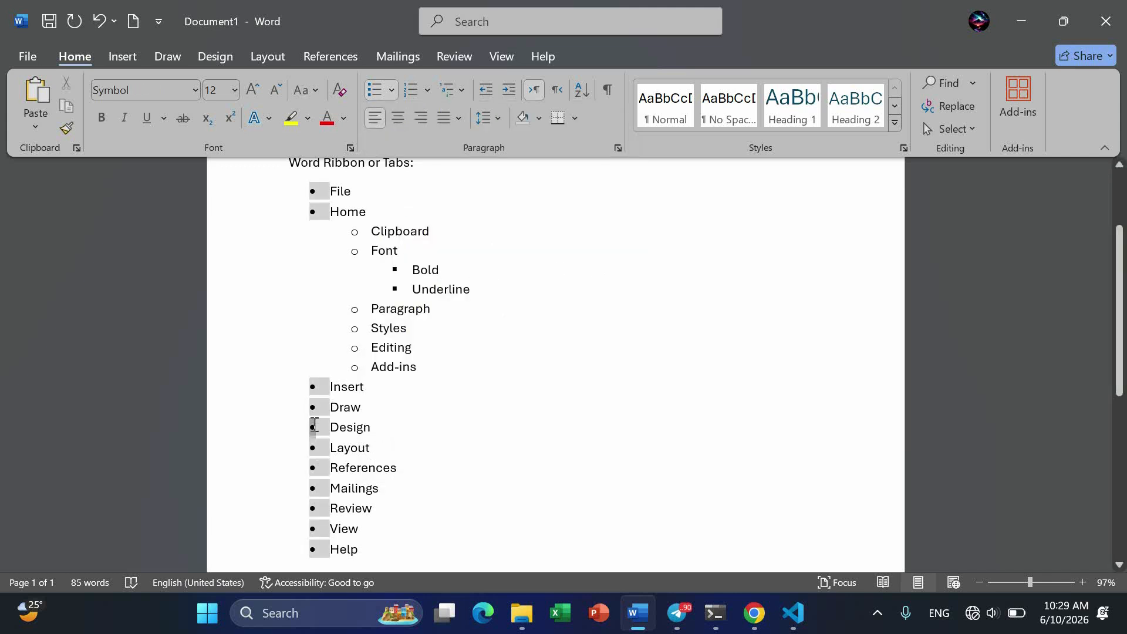
pyautogui.click(396, 91)
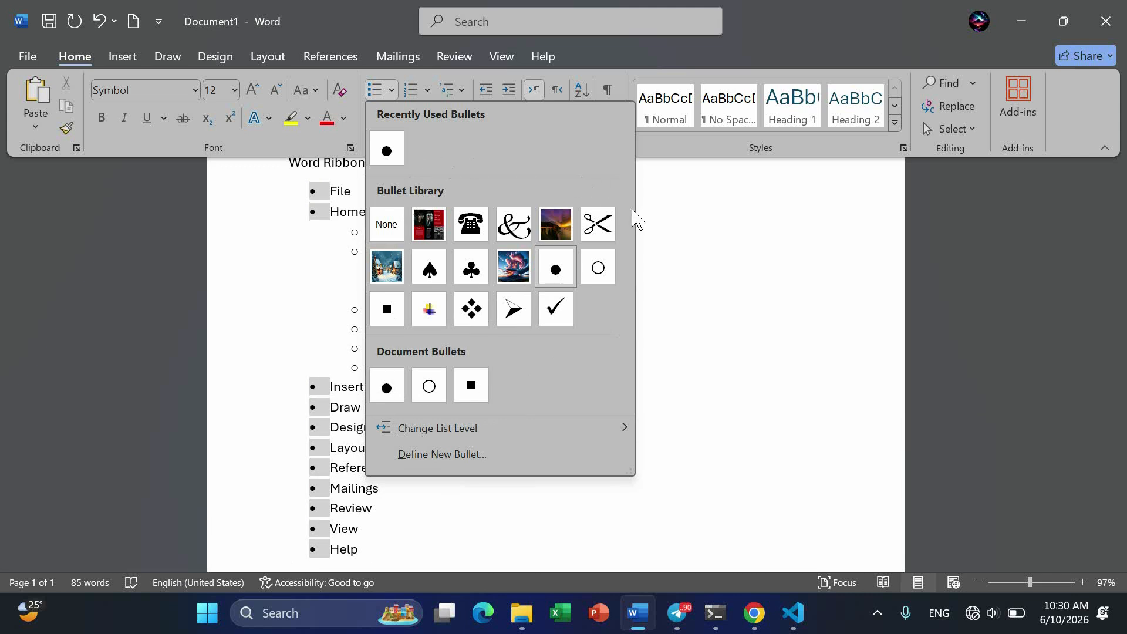
pyautogui.click(512, 268)
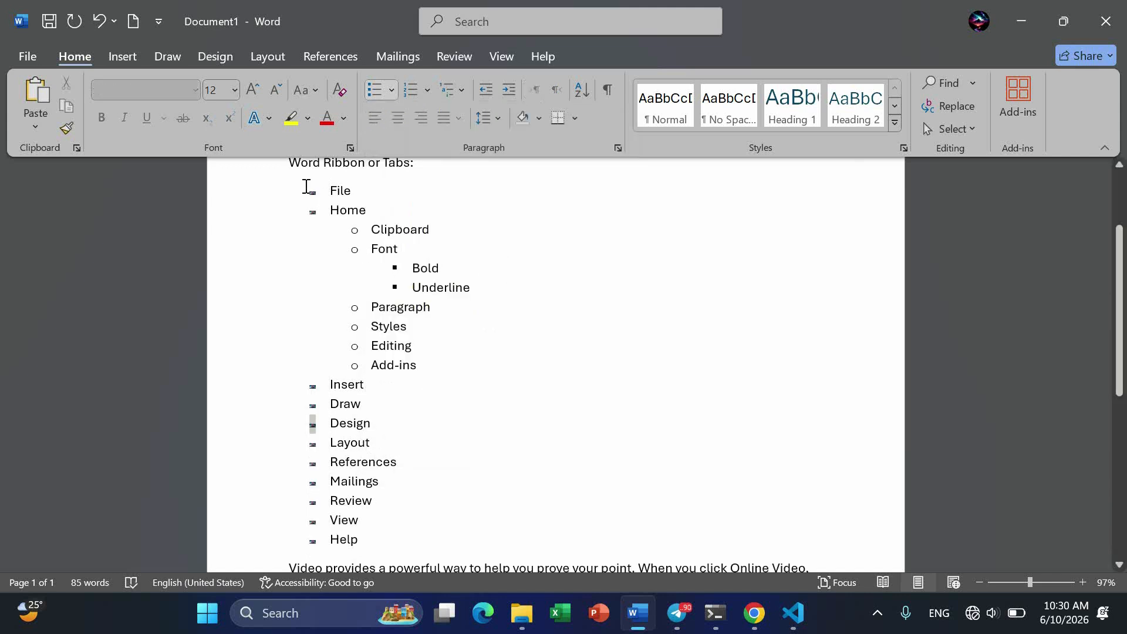
pyautogui.scroll(15, 306, 186)
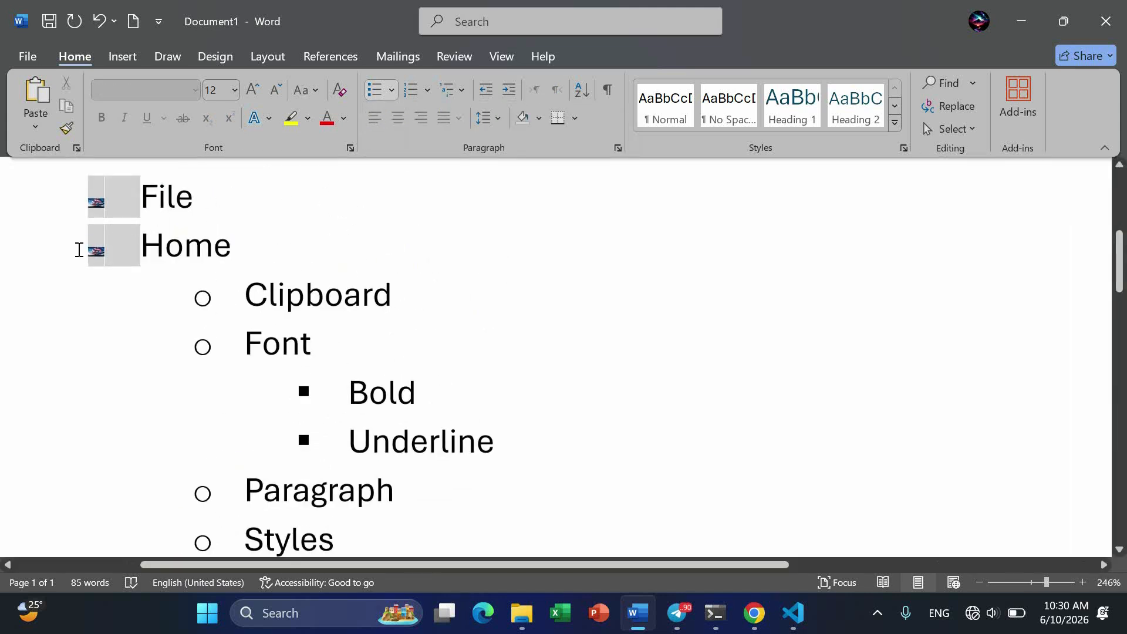
pyautogui.scroll(20, 78, 249)
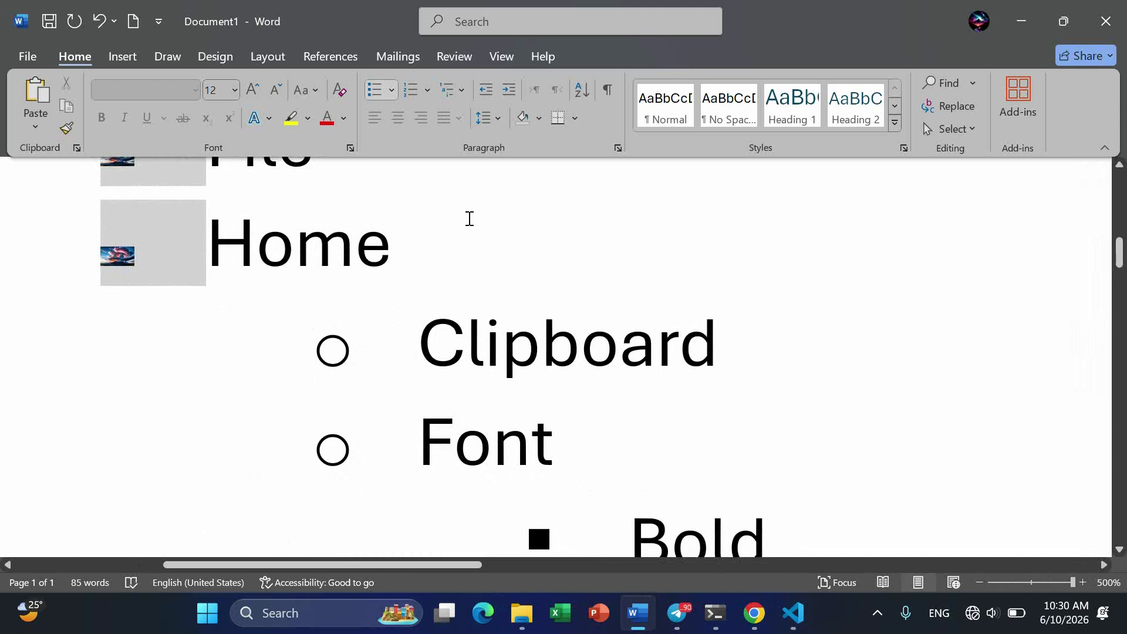
pyautogui.scroll(-20, 569, 256)
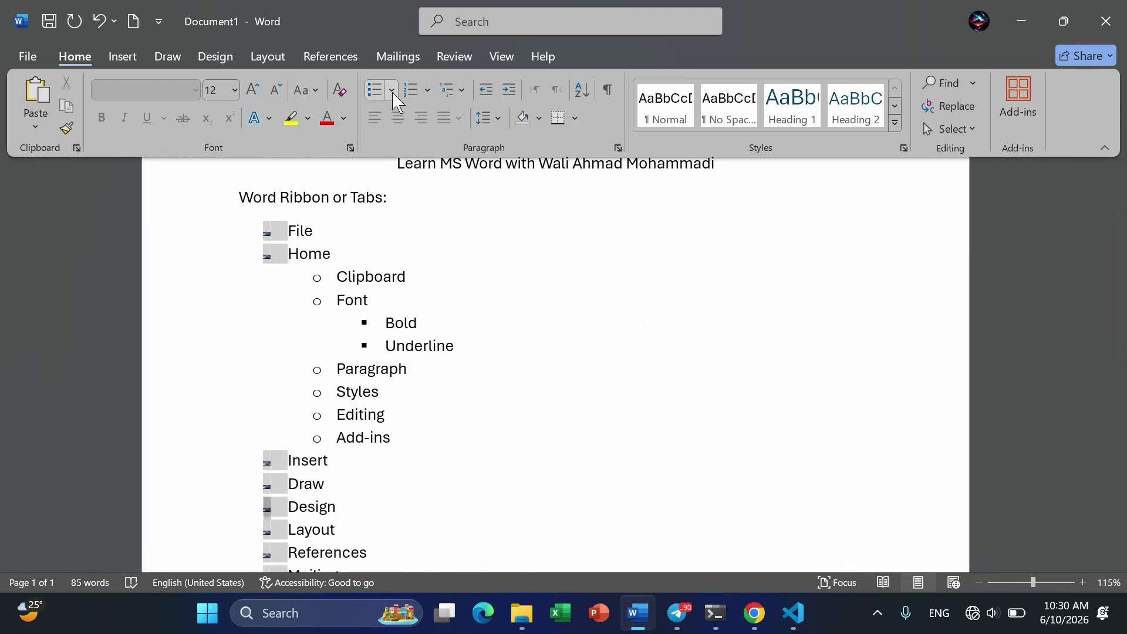
# - Start defining a new bullet and look through the symbols available as bullet characters
pyautogui.click(391, 91)
pyautogui.click(412, 454)
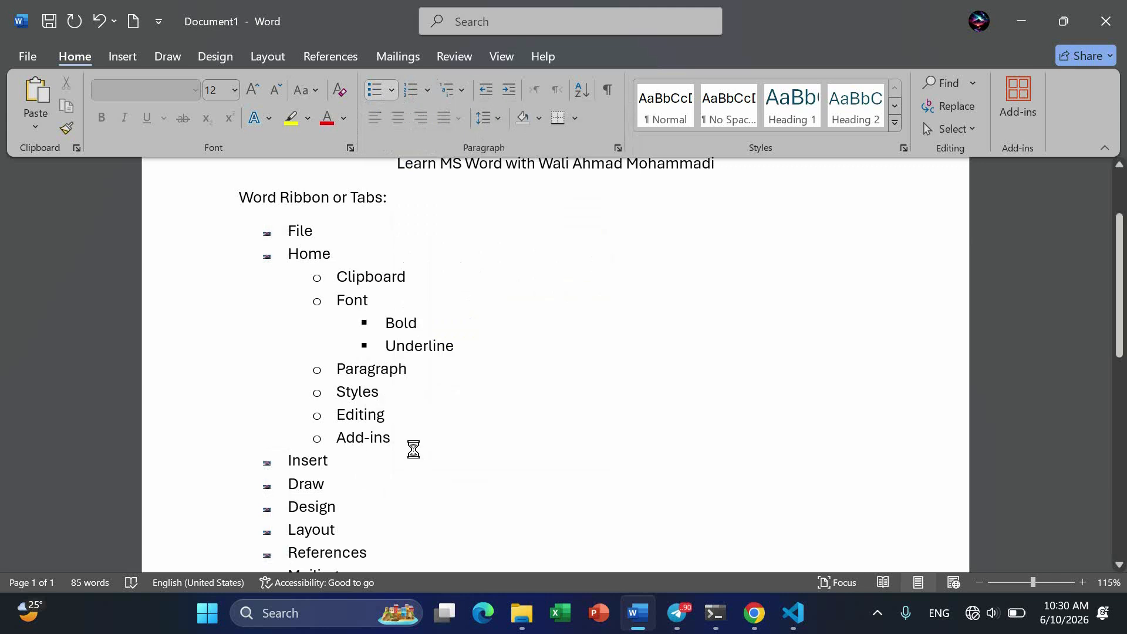
pyautogui.click(478, 180)
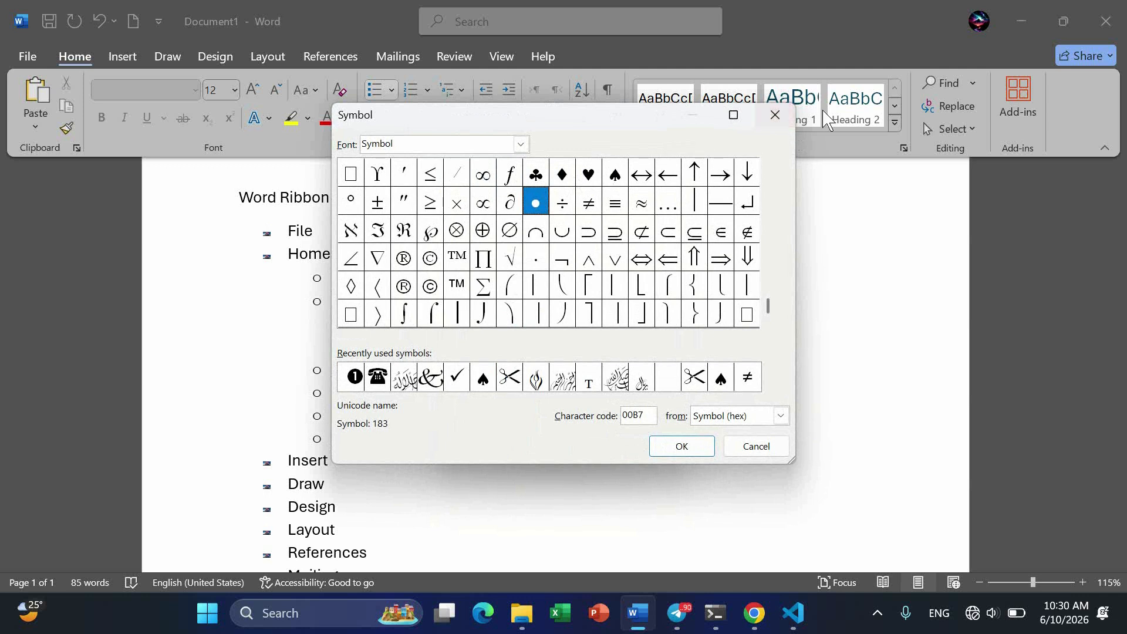
pyautogui.click(774, 114)
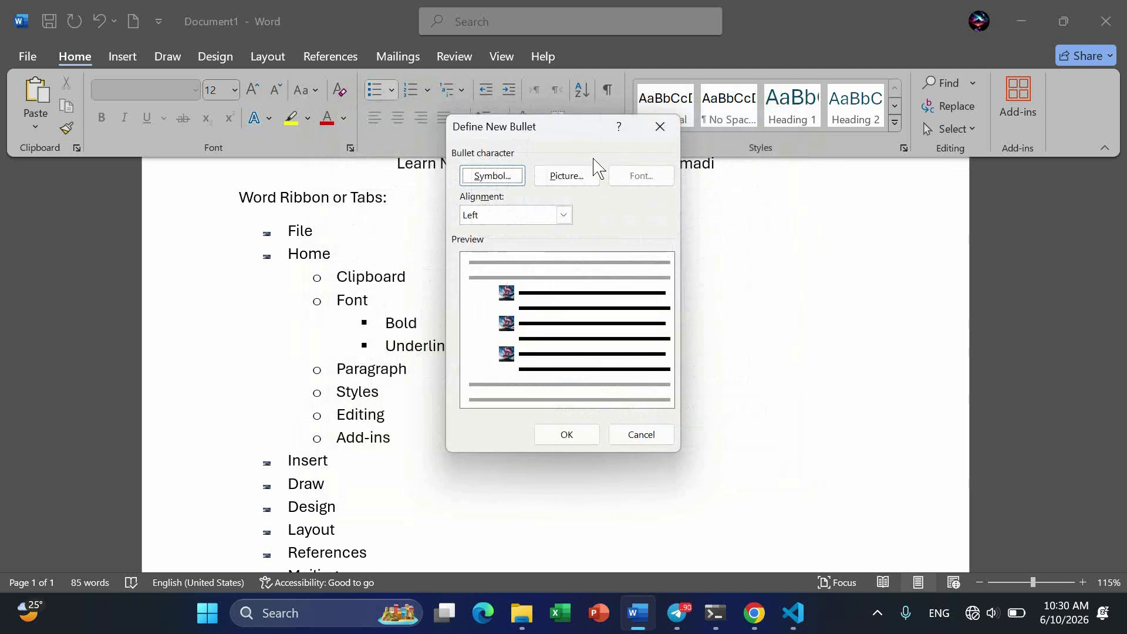
# - Define a new picture bullet for the first-level items using pexels-pixabay-268533.jpg from the PC Background folder on drive E
pyautogui.click(568, 176)
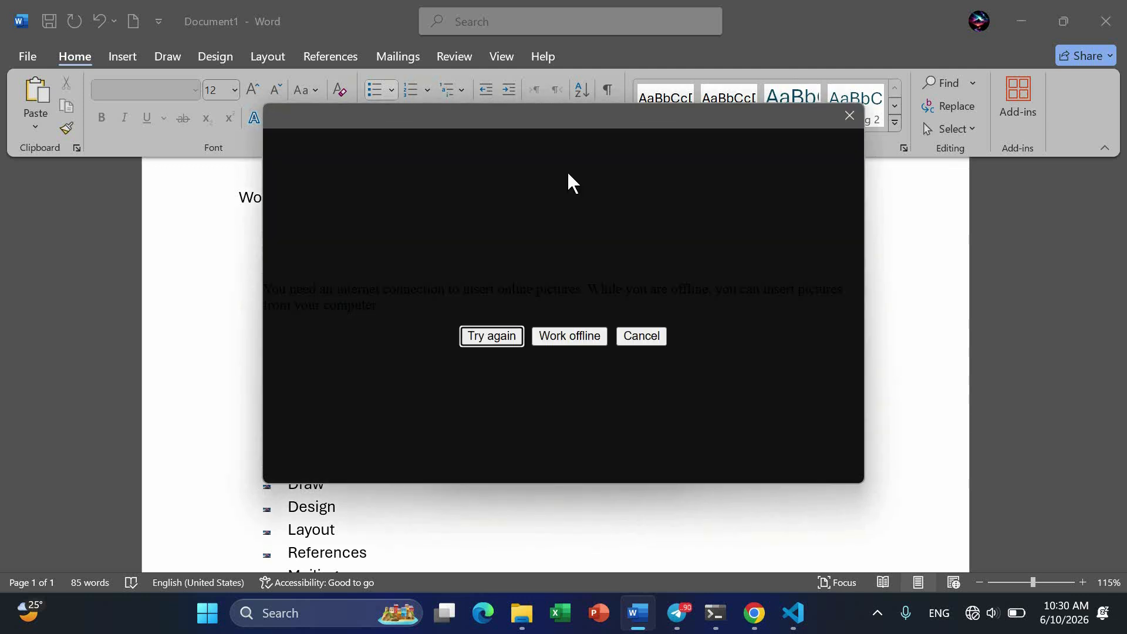
pyautogui.click(575, 342)
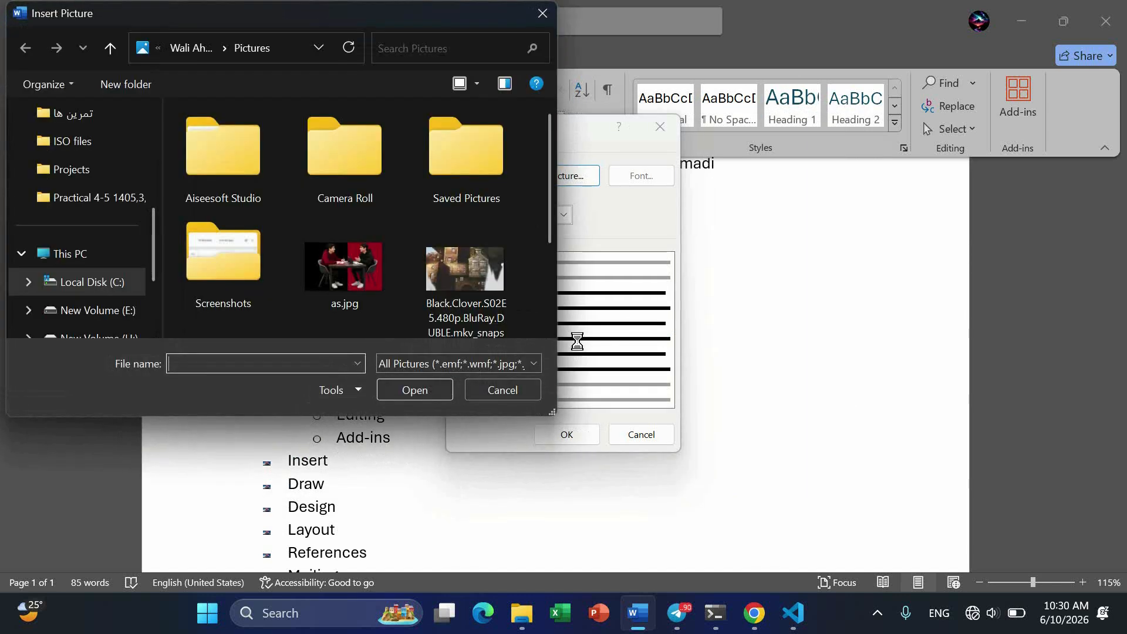
pyautogui.click(88, 308)
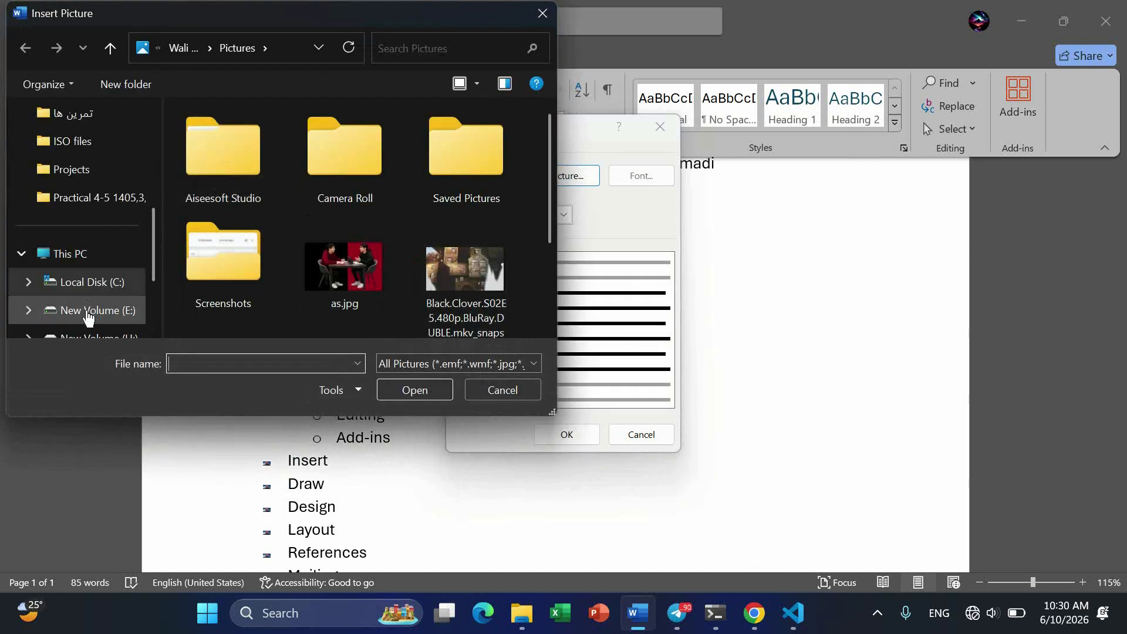
pyautogui.doubleClick(249, 215)
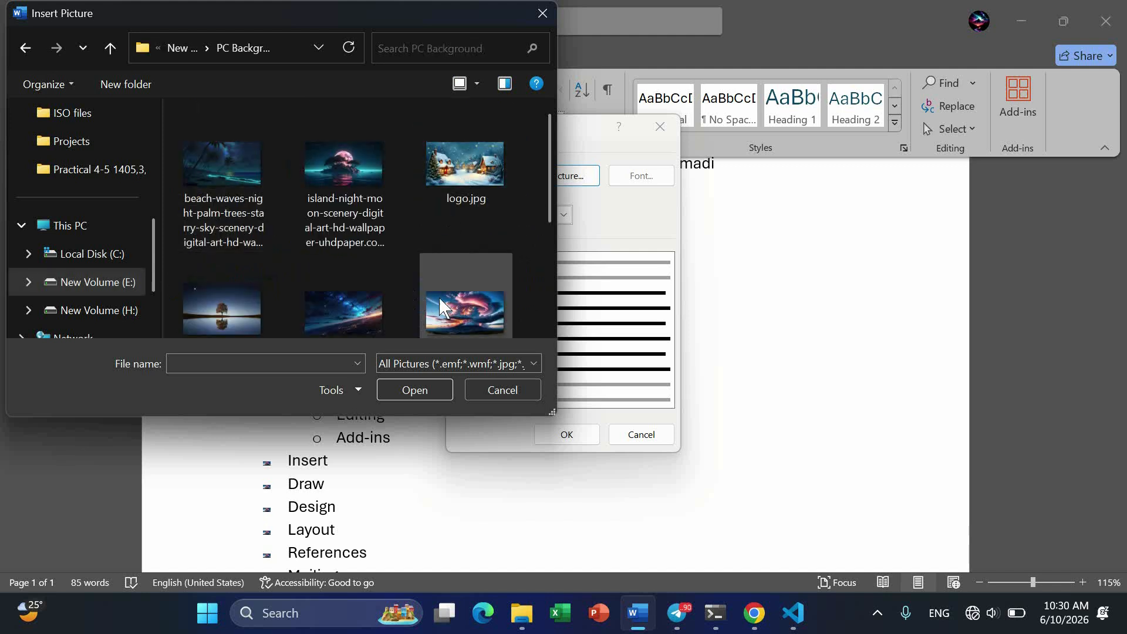
pyautogui.scroll(-3, 442, 297)
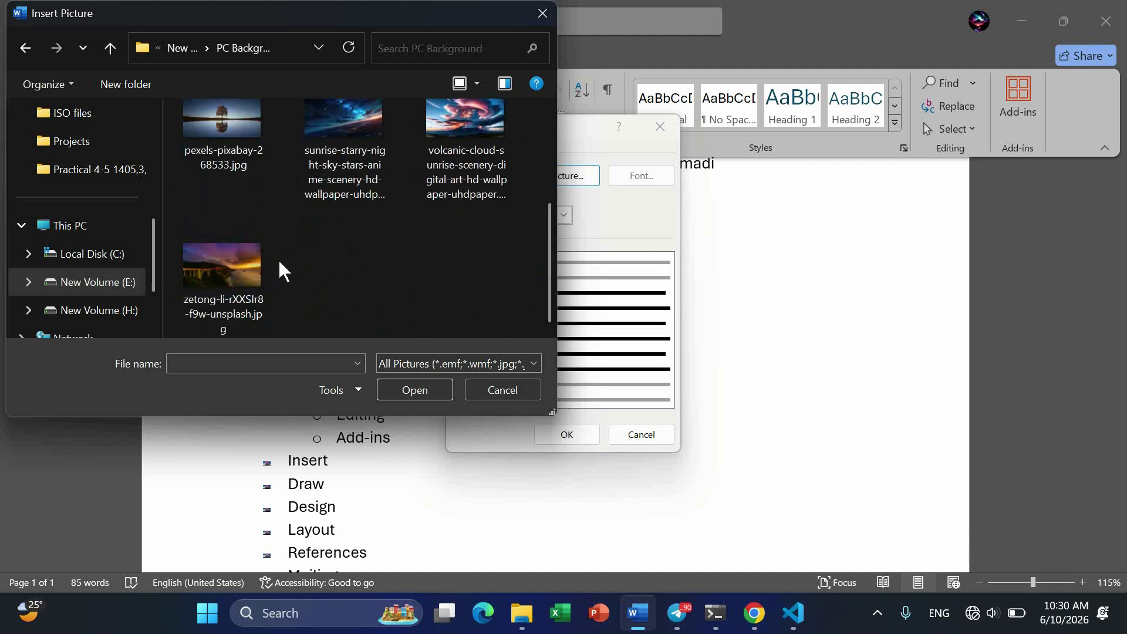
pyautogui.click(221, 126)
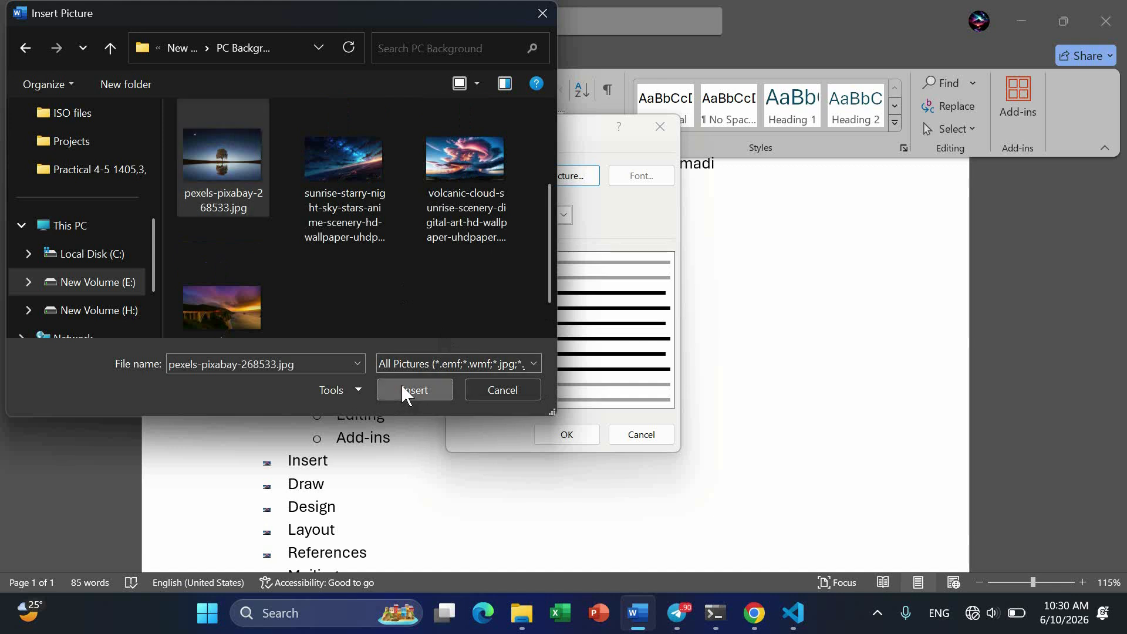
pyautogui.click(400, 386)
pyautogui.click(564, 434)
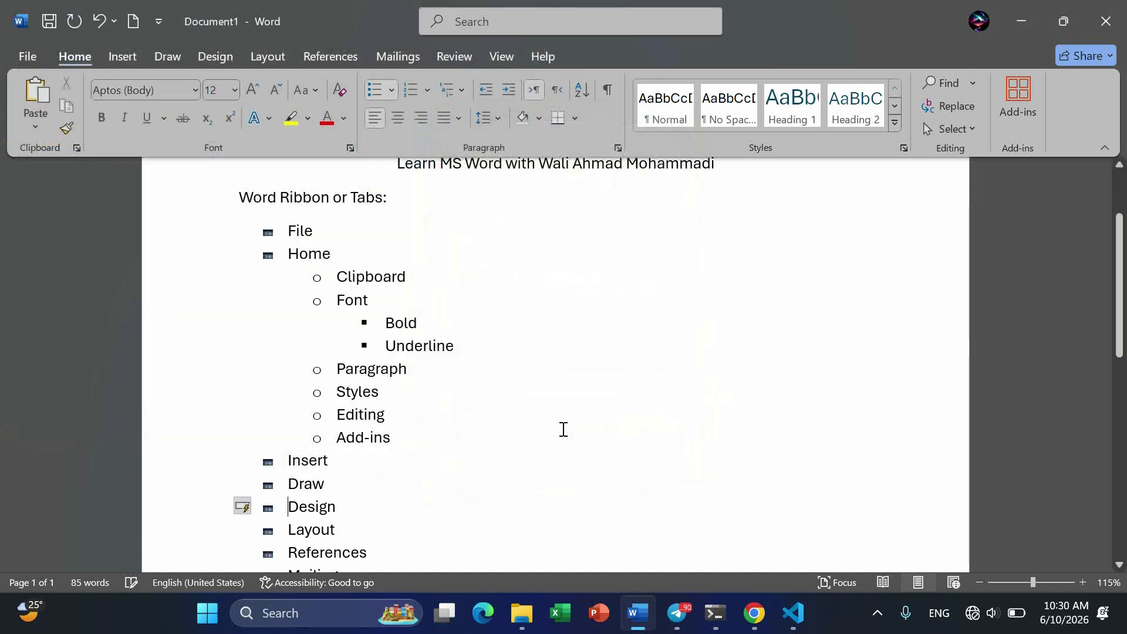
# - Examine the new picture bullets on the first-level items up close and across the whole list
pyautogui.scroll(10, 275, 242)
pyautogui.scroll(20, 275, 242)
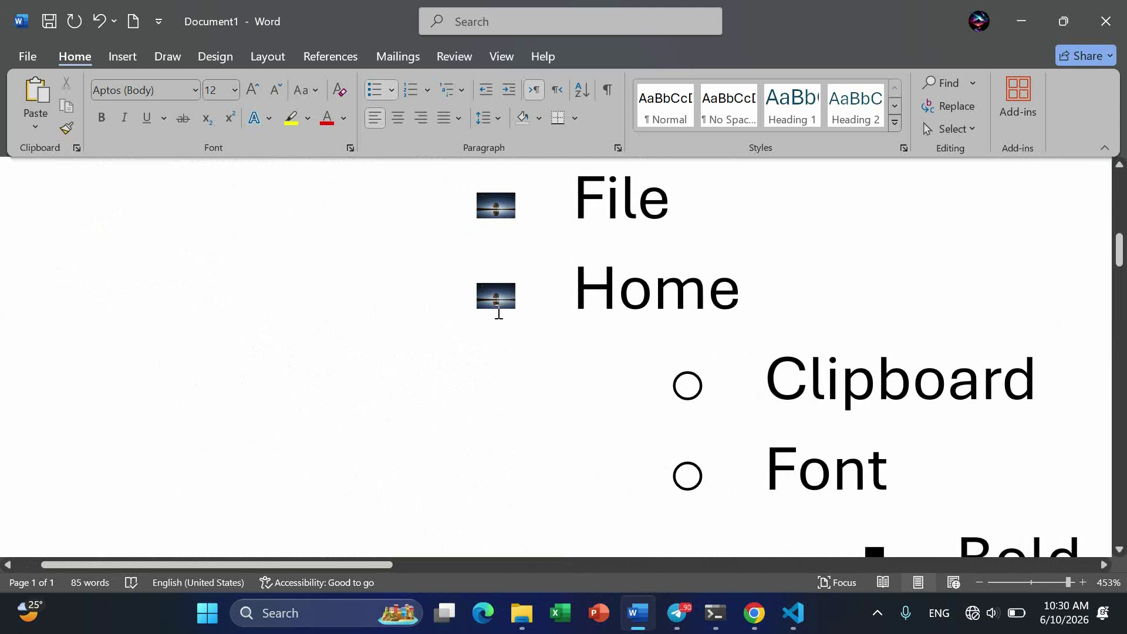
pyautogui.scroll(-15, 498, 313)
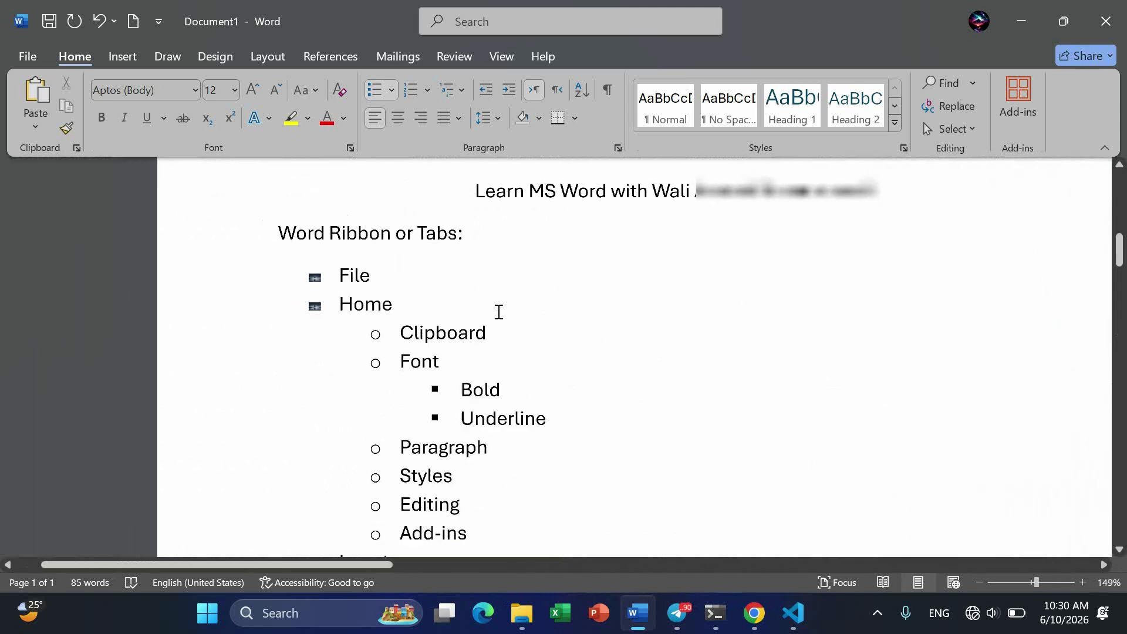
pyautogui.scroll(-4, 498, 312)
pyautogui.scroll(-4, 499, 312)
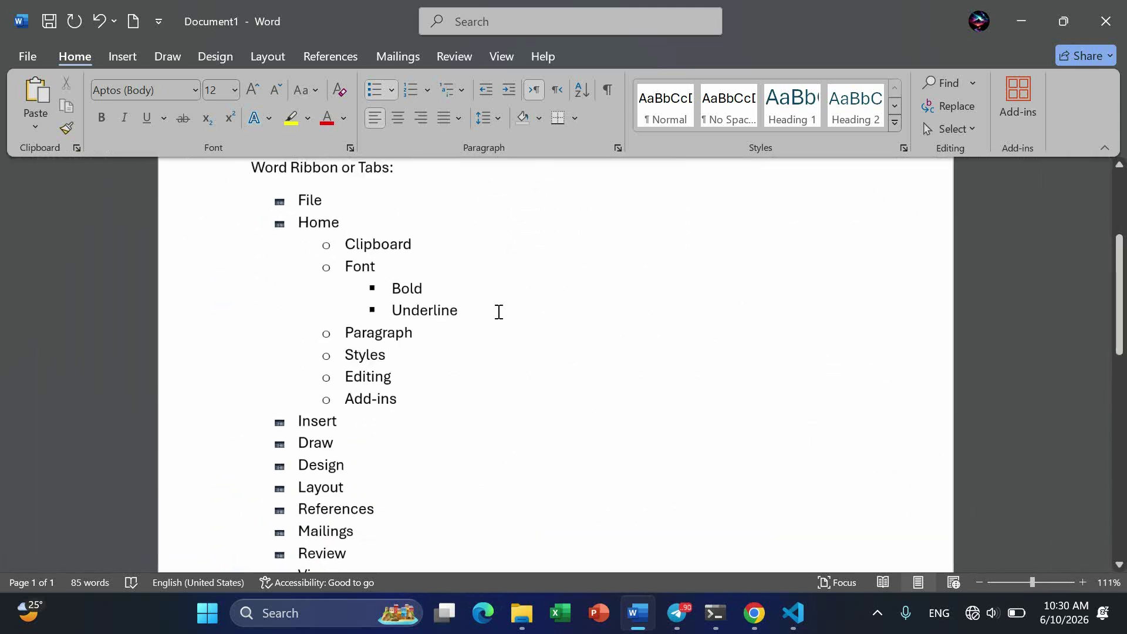
pyautogui.scroll(-1, 498, 312)
pyautogui.scroll(-3, 498, 312)
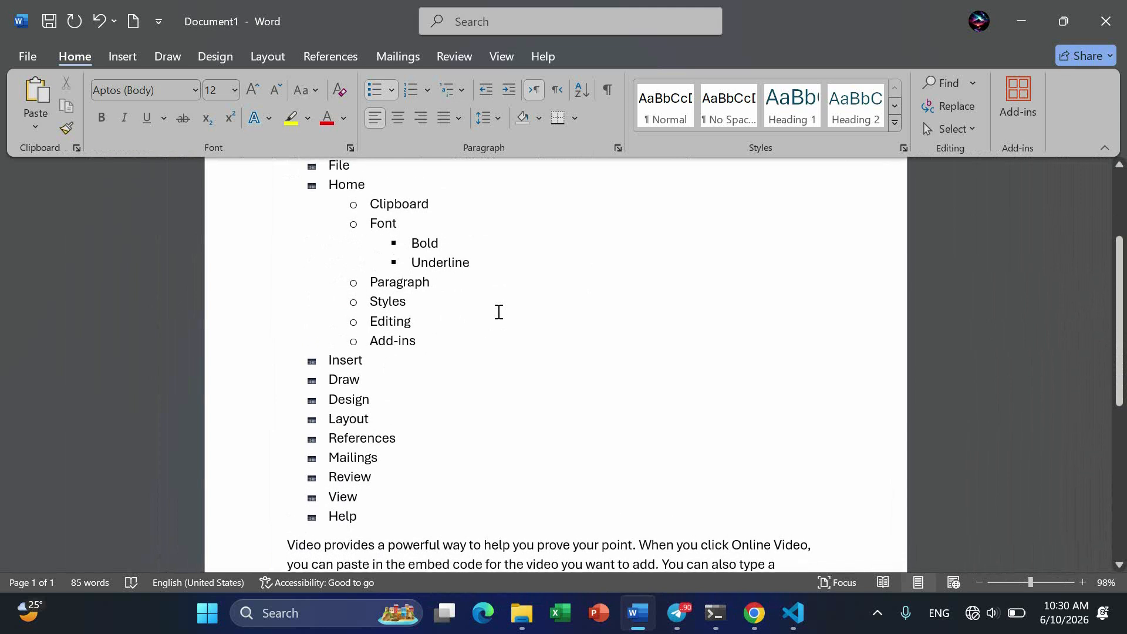
pyautogui.scroll(1, 499, 311)
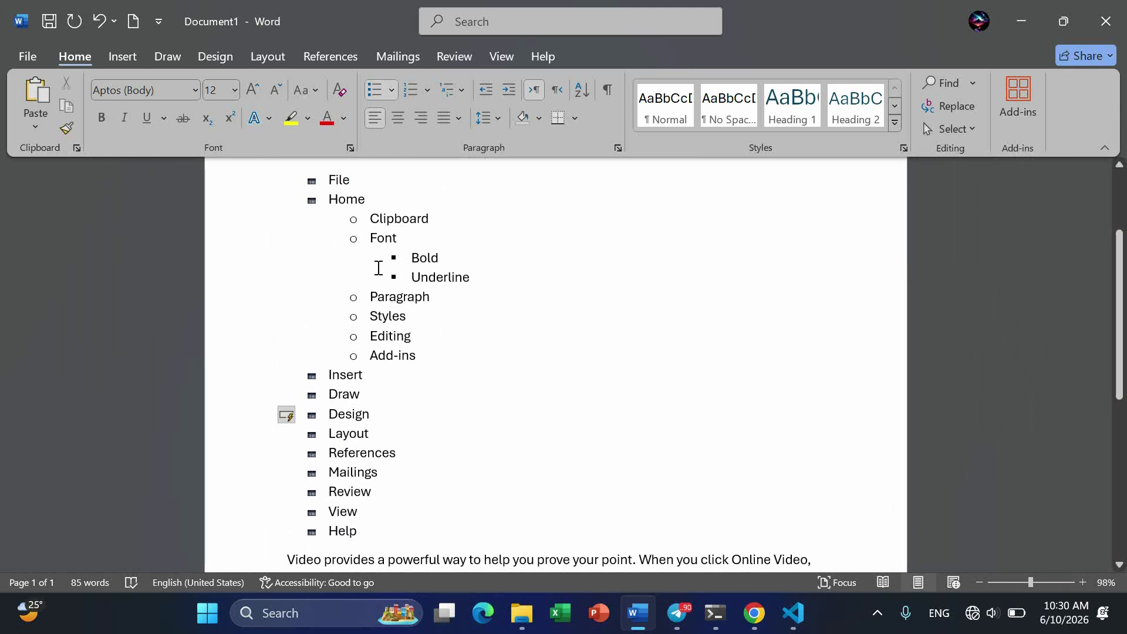
# - Preview the numbering formats on the list and apply the 1., 1.1., 1.1.1. multilevel format to it
pyautogui.click(426, 89)
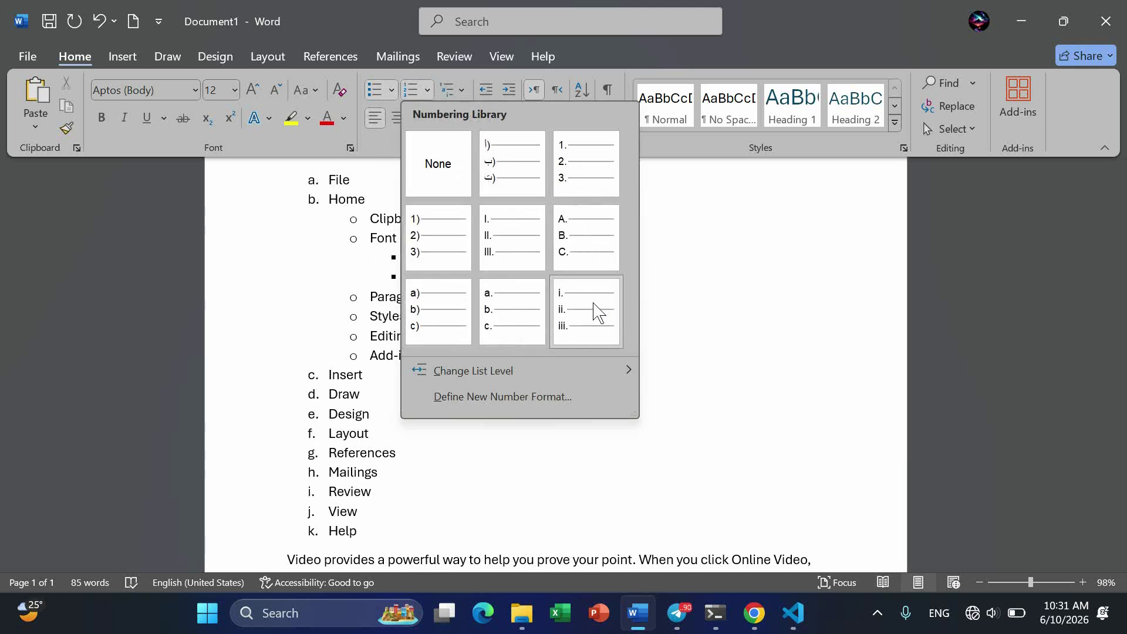
pyautogui.click(684, 299)
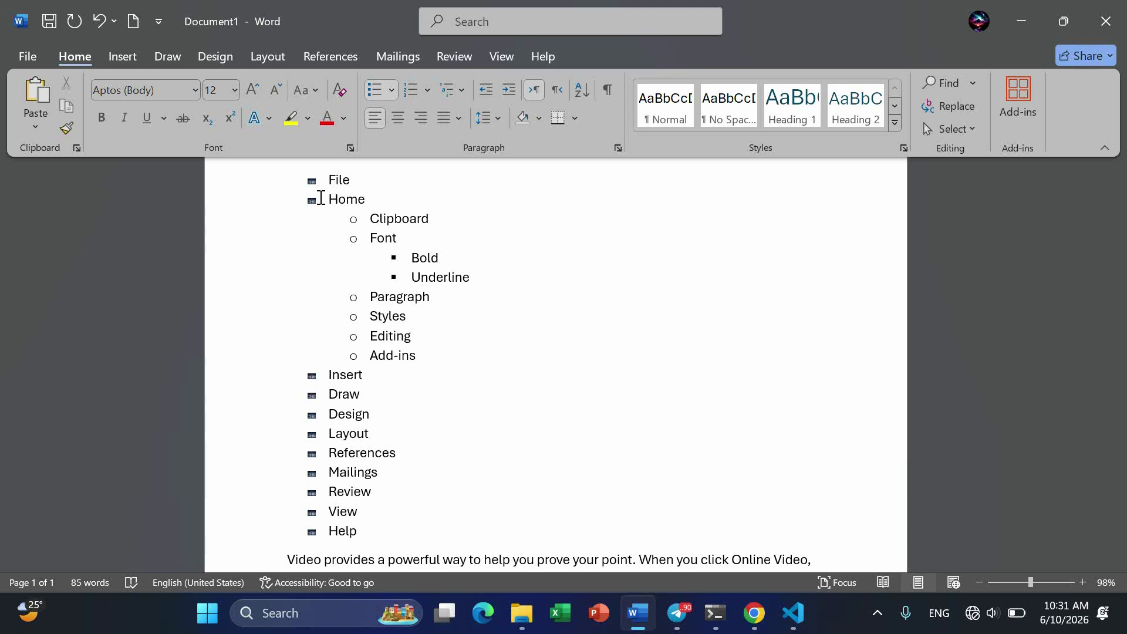
pyautogui.click(459, 89)
pyautogui.moveTo(581, 305)
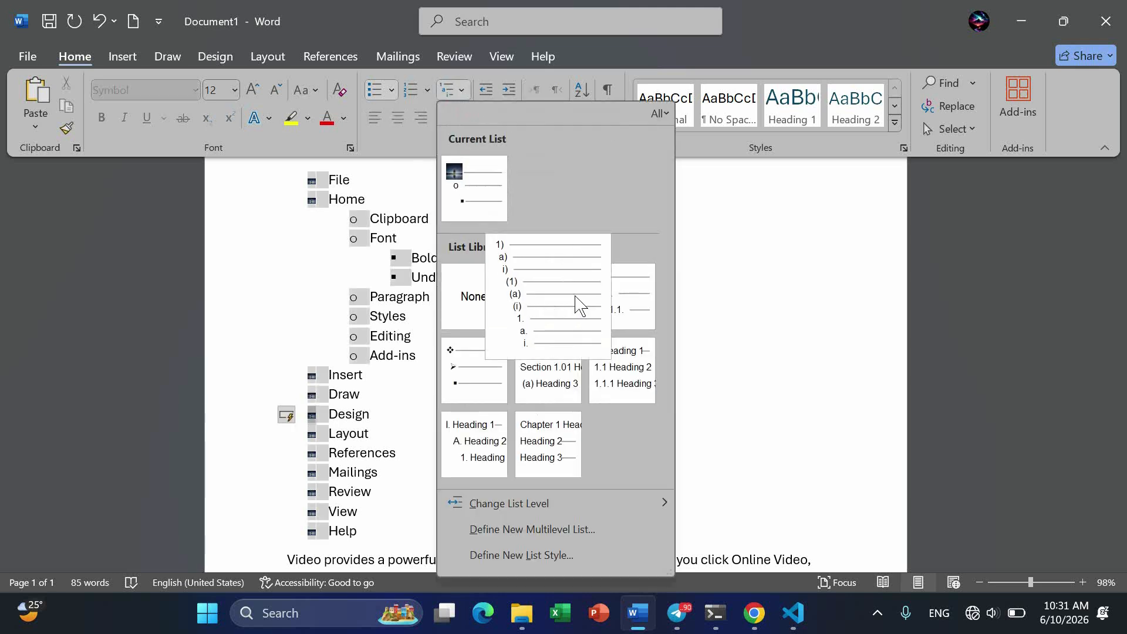
pyautogui.moveTo(653, 332)
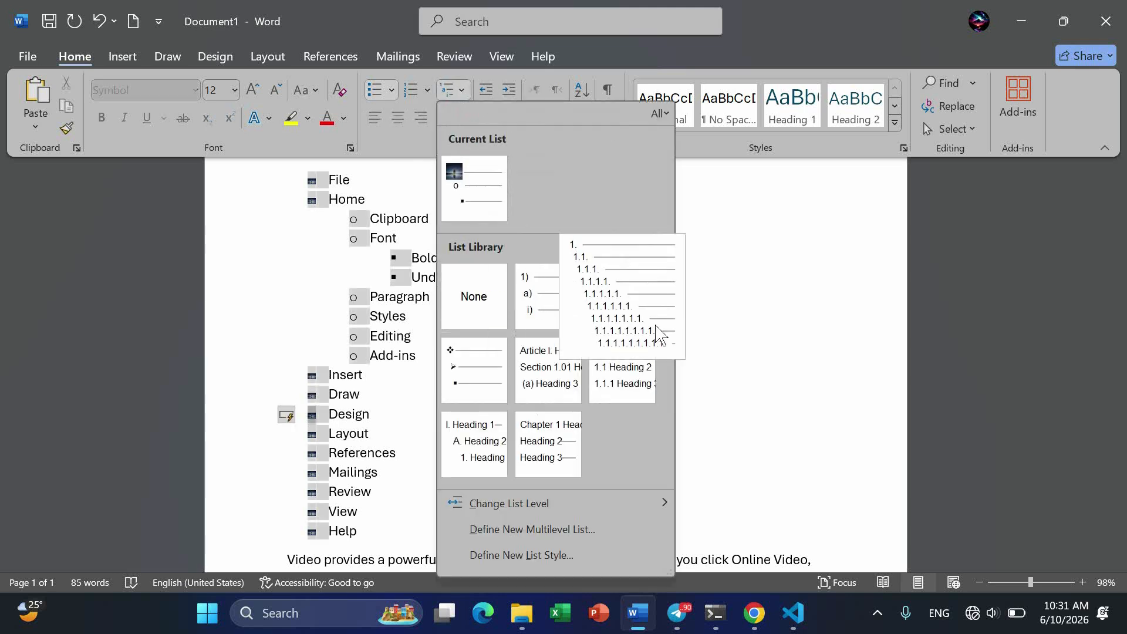
pyautogui.click(614, 302)
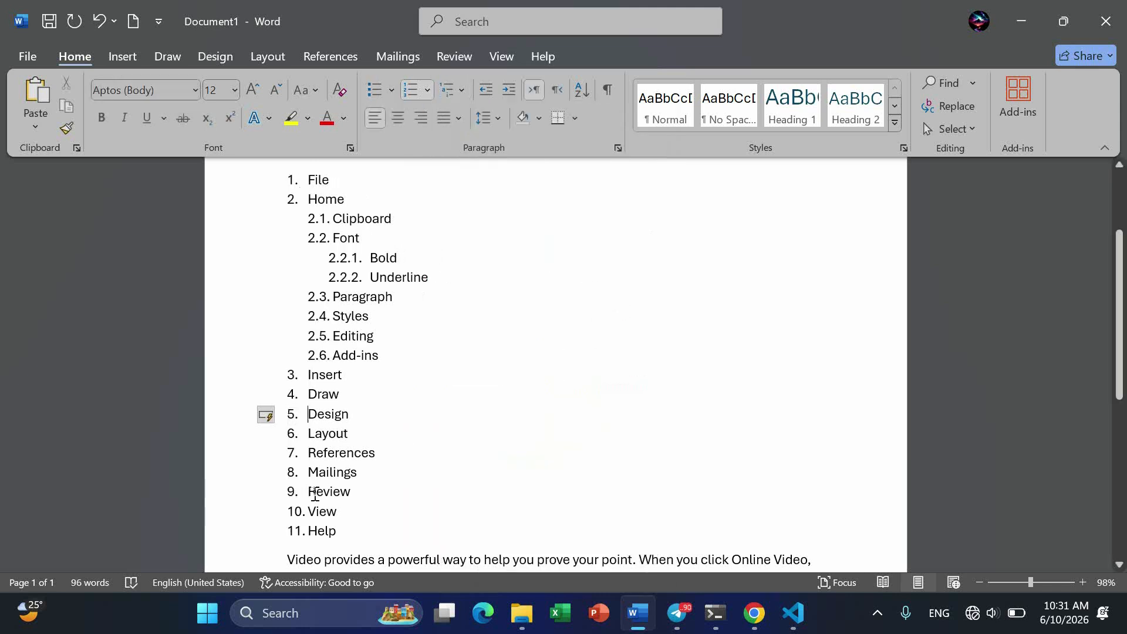
# - Try the I. Heading 1, A. Heading 2, 1. Heading 3 multilevel format on the list and undo it
pyautogui.click(461, 90)
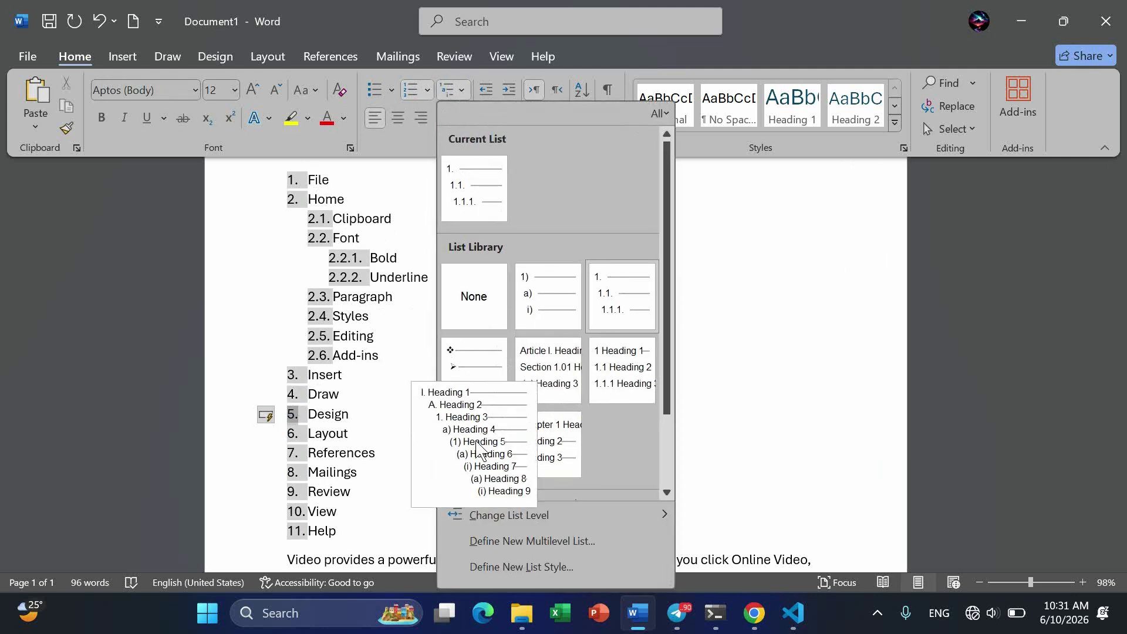
pyautogui.press('Escape')
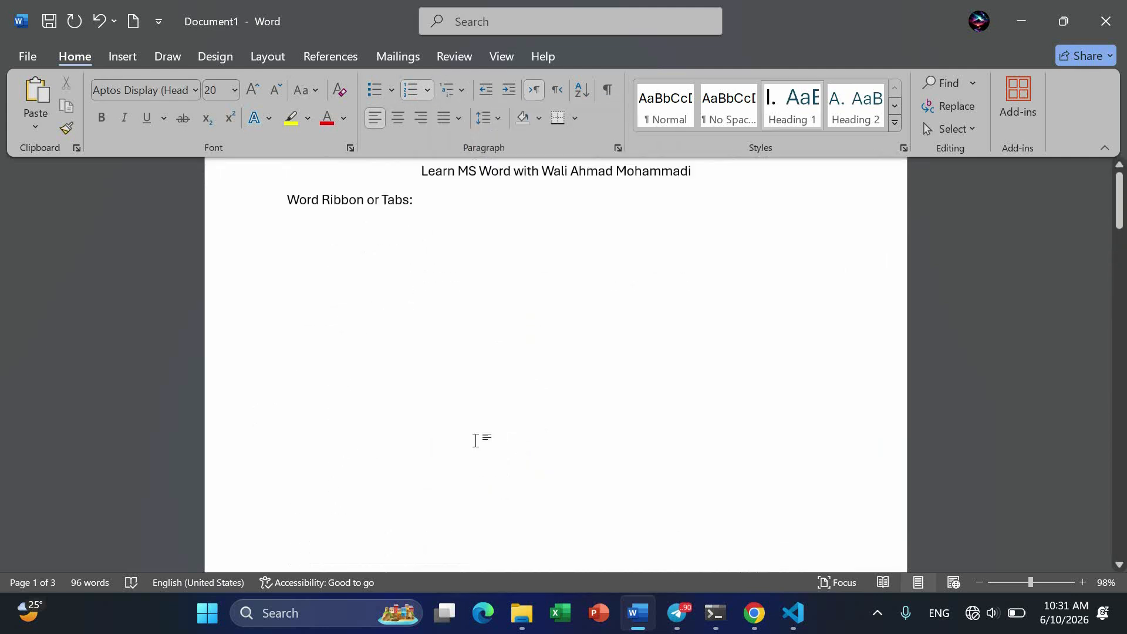
pyautogui.scroll(-3, 476, 440)
pyautogui.scroll(7, 476, 440)
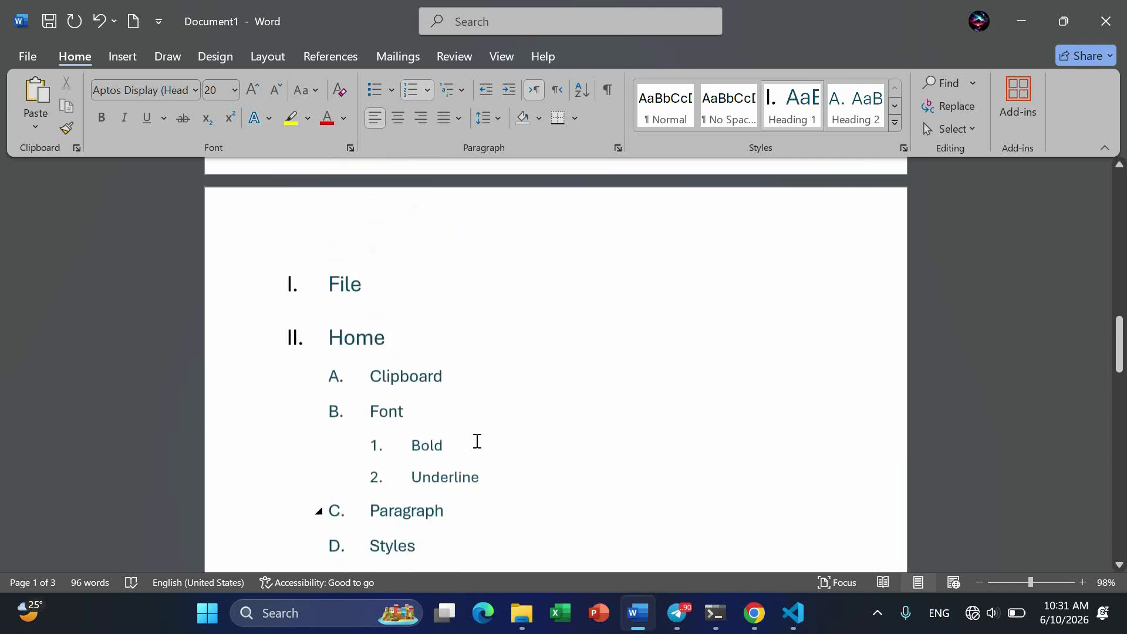
pyautogui.scroll(-3, 476, 441)
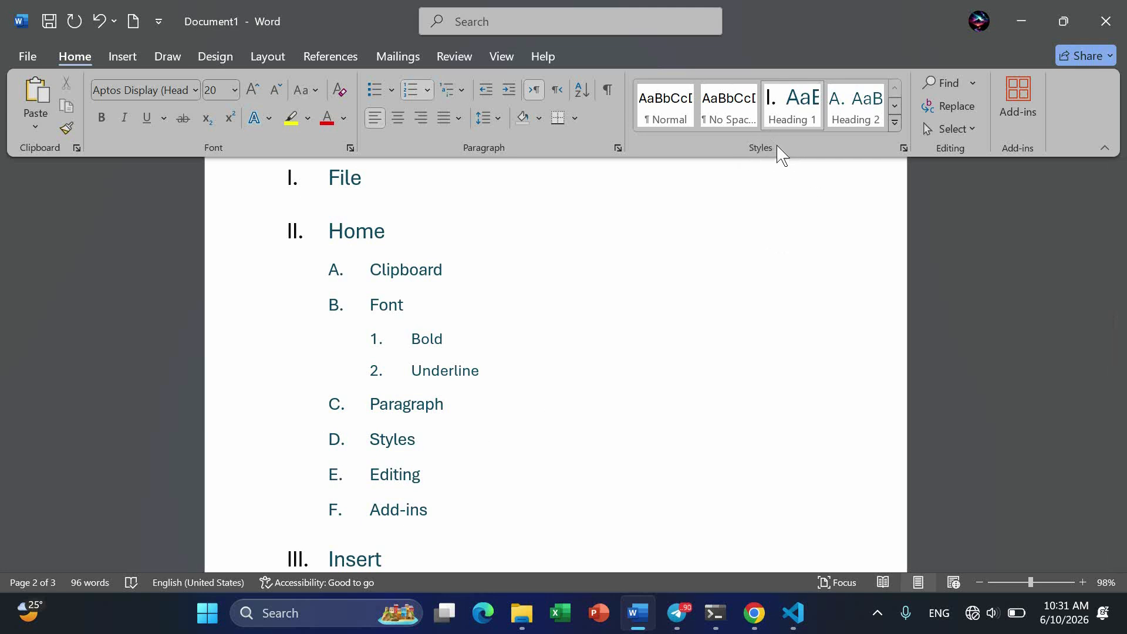
pyautogui.scroll(15, 410, 364)
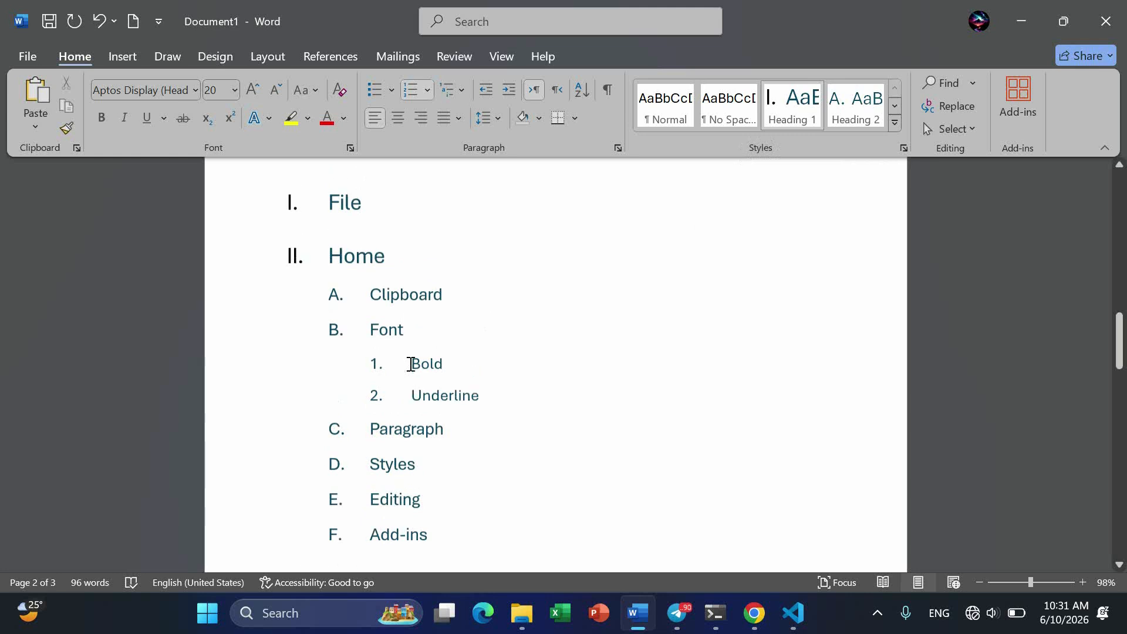
pyautogui.hotkey('ctrl', 'z')
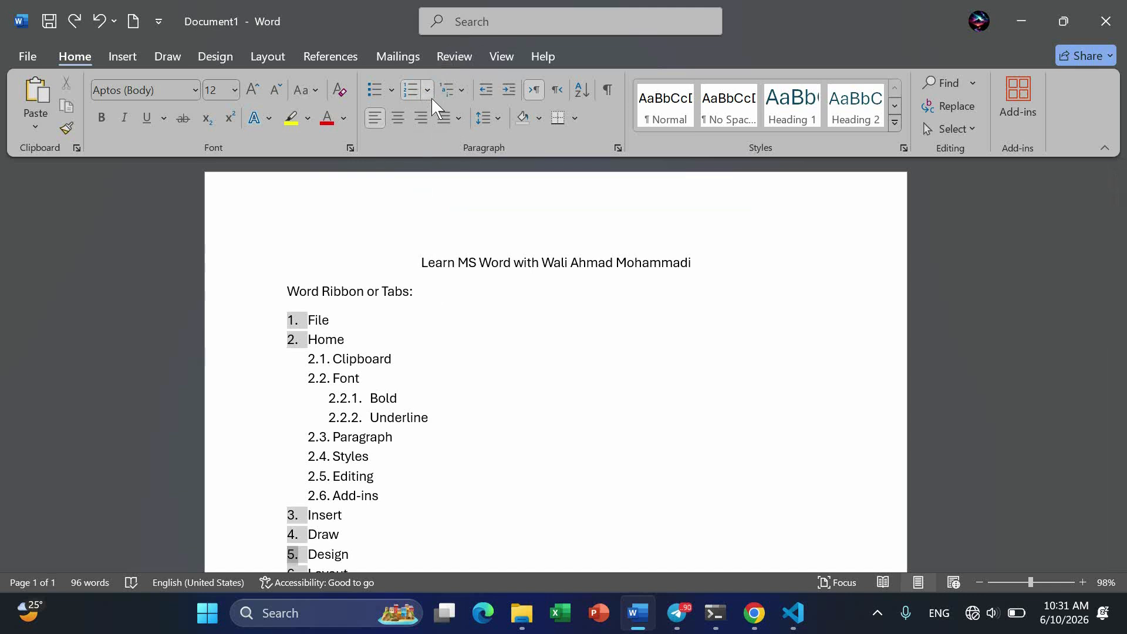
# - Apply the multilevel bullet format with four-diamond, arrowhead and square symbols to the whole list
pyautogui.click(464, 89)
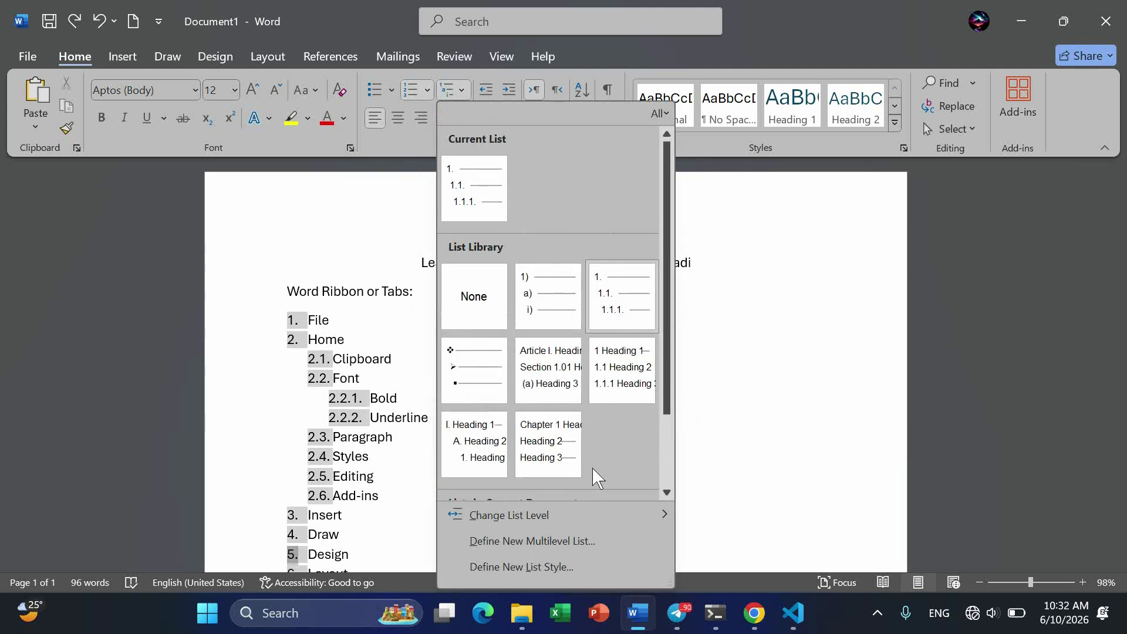
pyautogui.moveTo(503, 524)
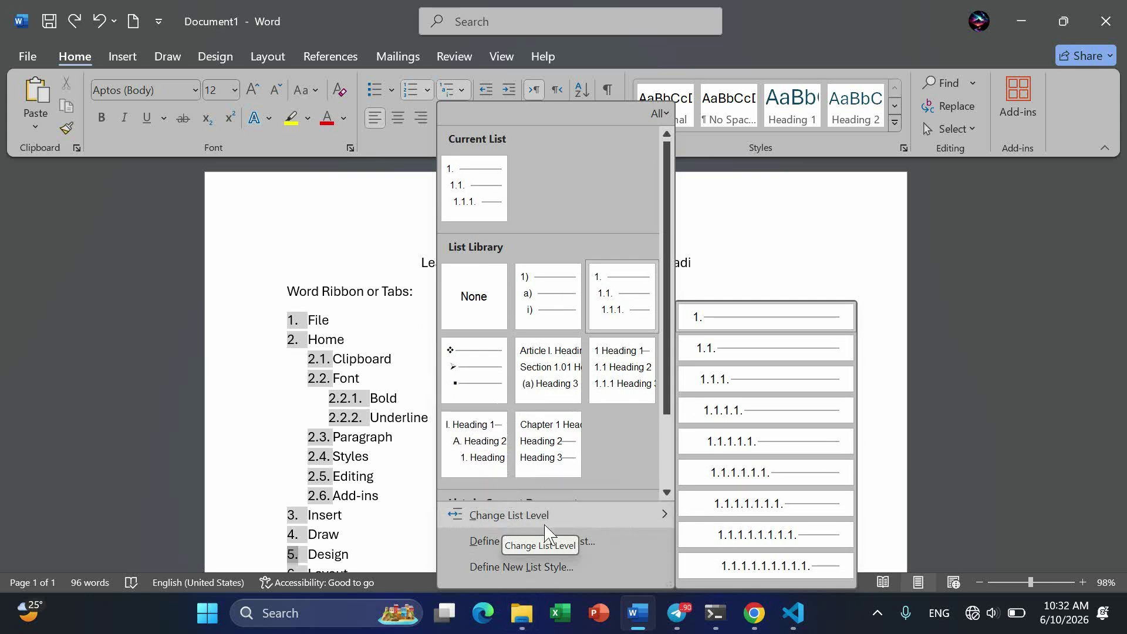
pyautogui.moveTo(576, 429)
pyautogui.scroll(-2, 578, 422)
pyautogui.scroll(2, 577, 421)
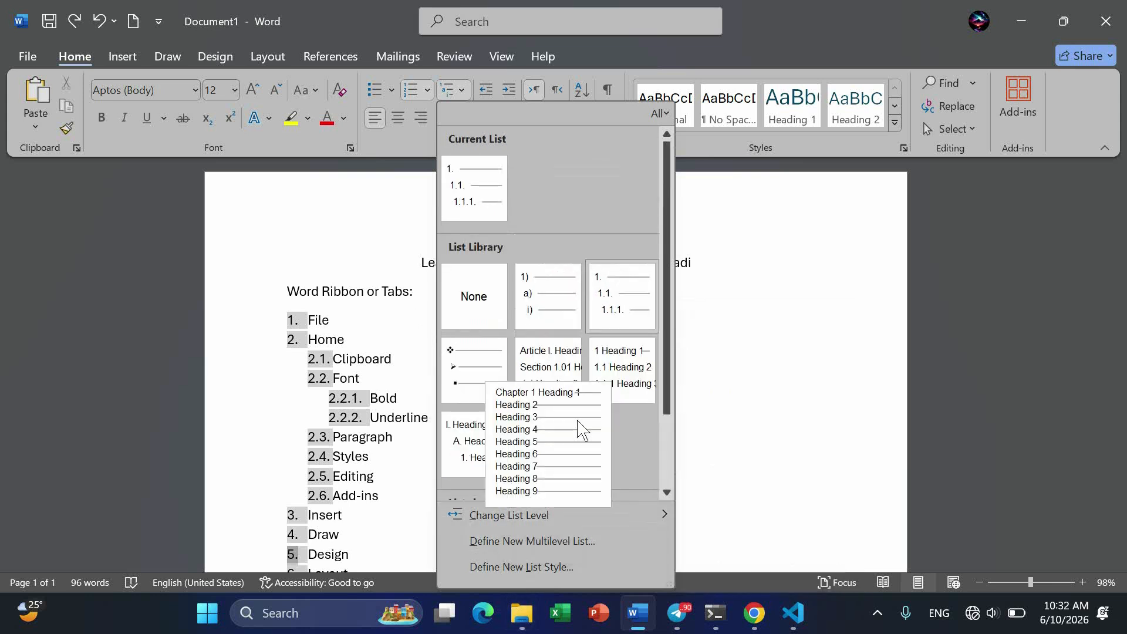
pyautogui.moveTo(482, 375)
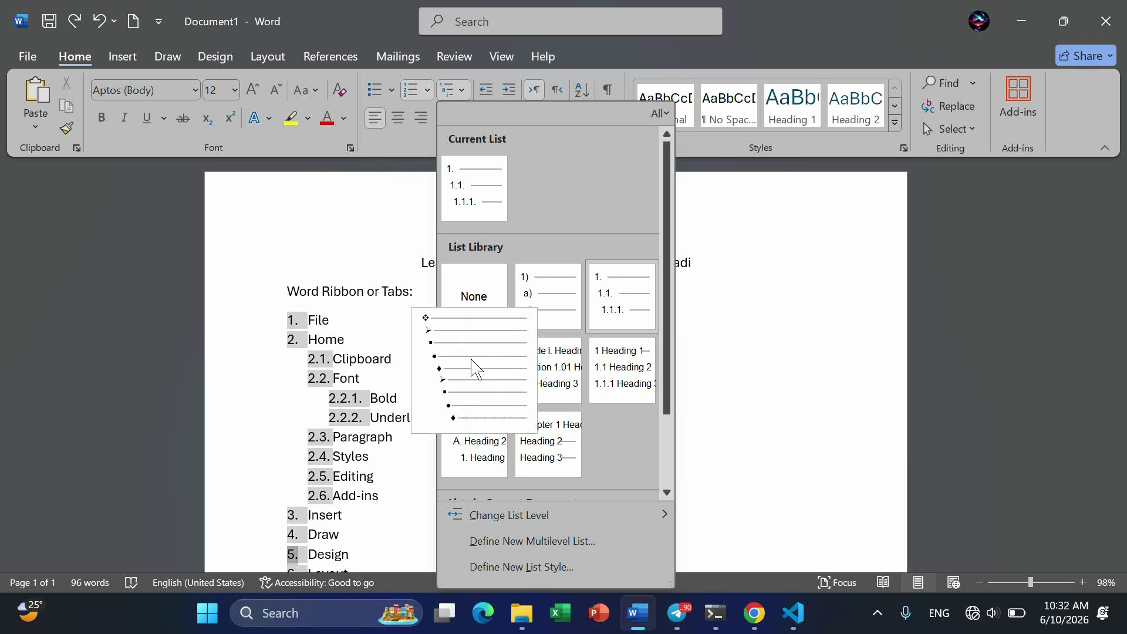
pyautogui.click(474, 366)
pyautogui.scroll(-4, 471, 360)
pyautogui.scroll(3, 472, 359)
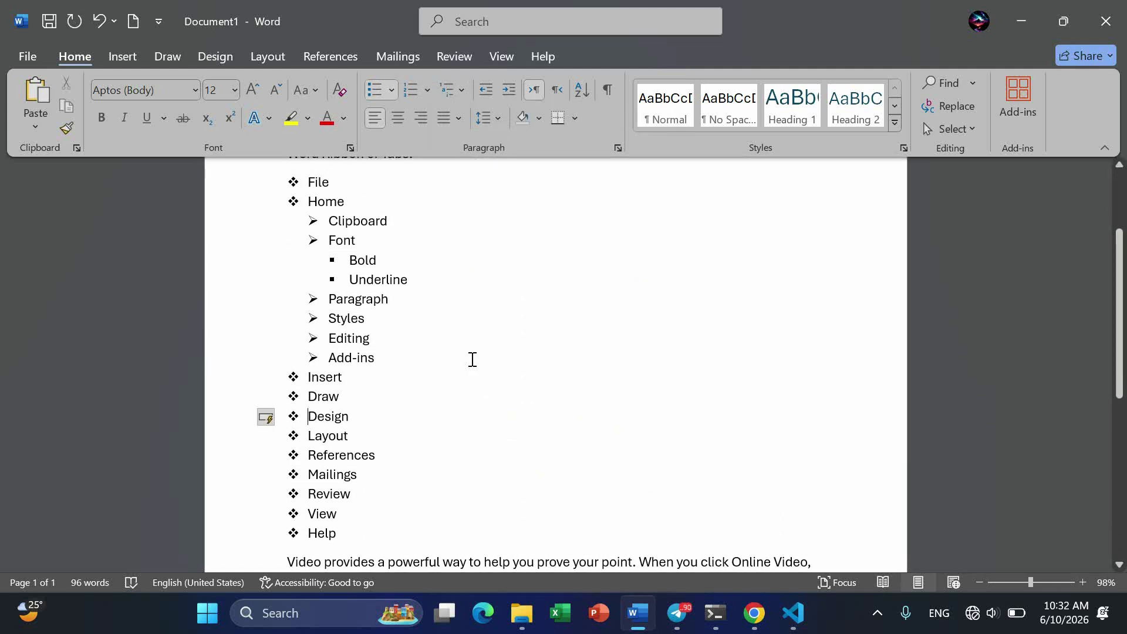